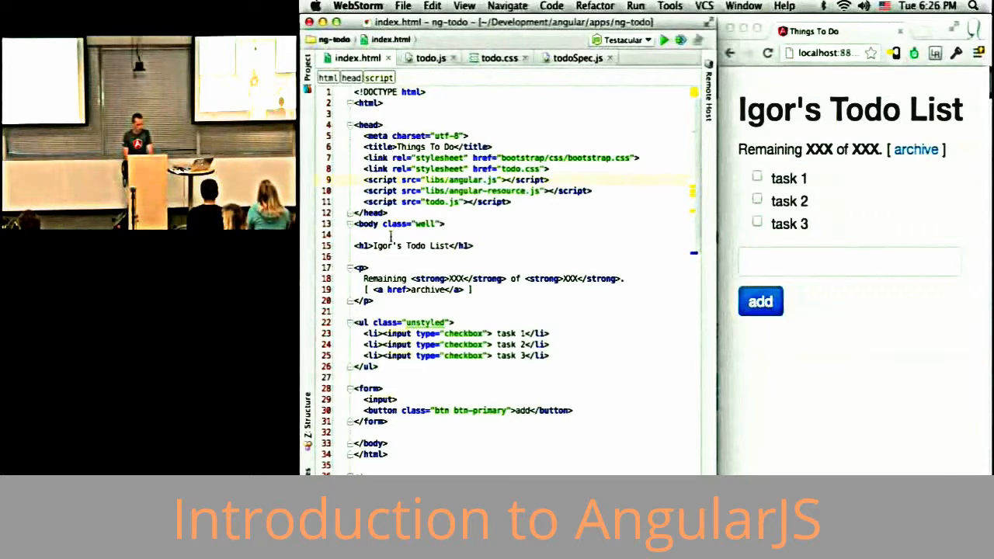
Step: Point out the bootstrap stylesheet, the angular.js and todo.js script lines, and the heading in index.html
{"action": "left_click", "coordinate": [384, 158]}
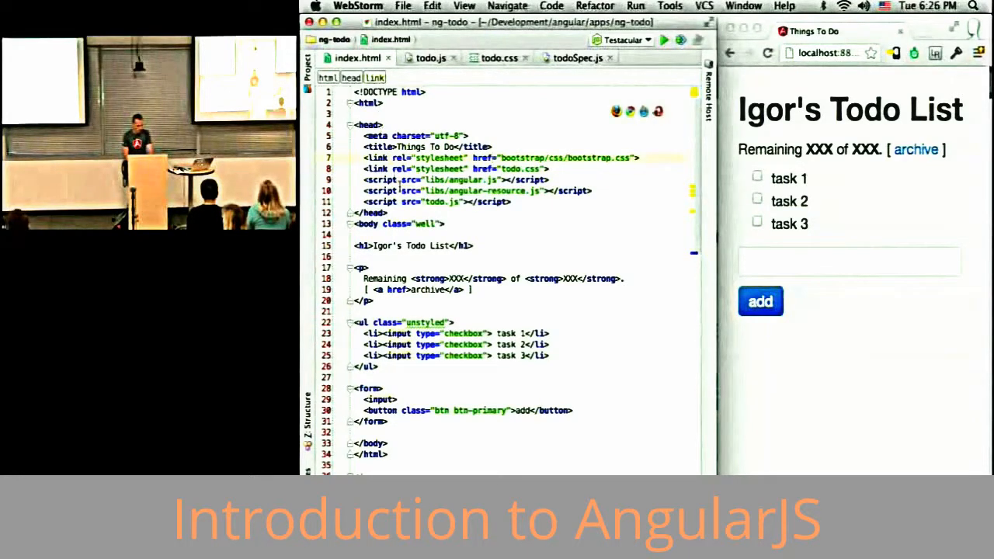
{"action": "triple_click", "coordinate": [451, 179]}
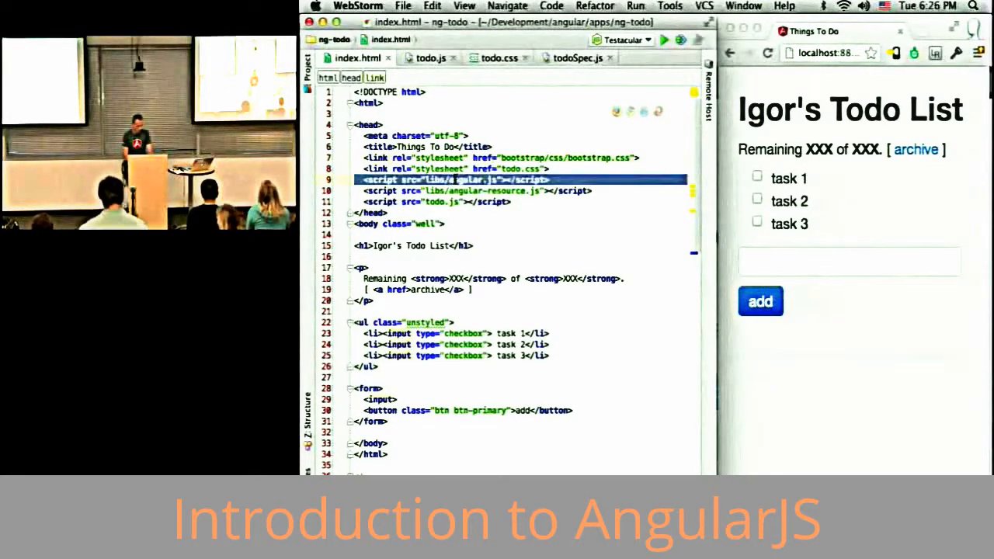
{"action": "triple_click", "coordinate": [441, 201]}
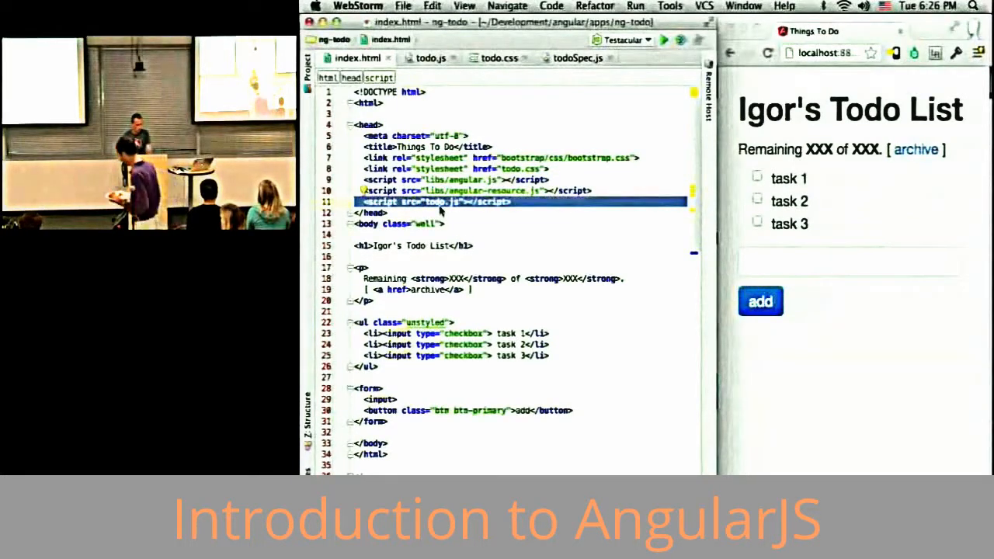
{"action": "left_click", "coordinate": [357, 268]}
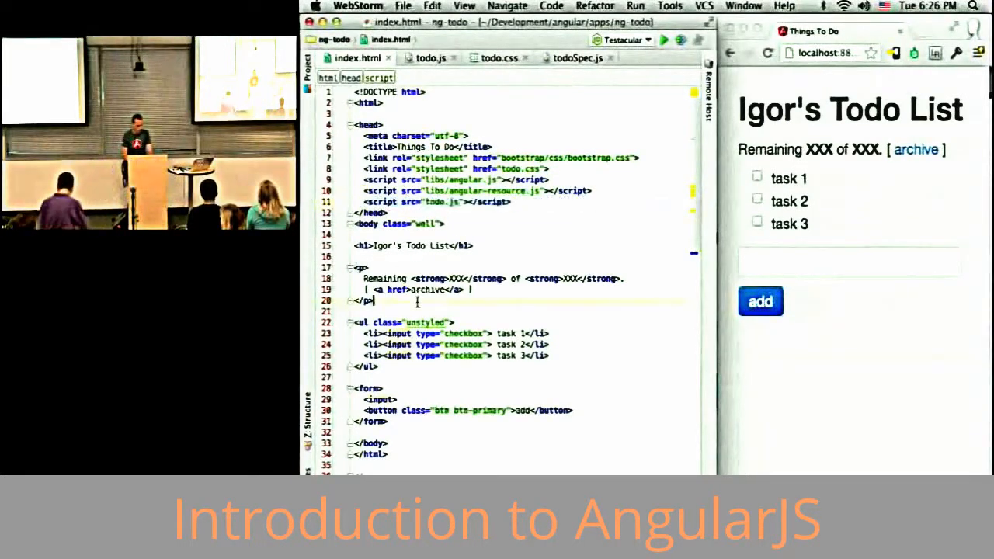
{"action": "right_click", "coordinate": [423, 172]}
{"action": "key", "text": "Escape"}
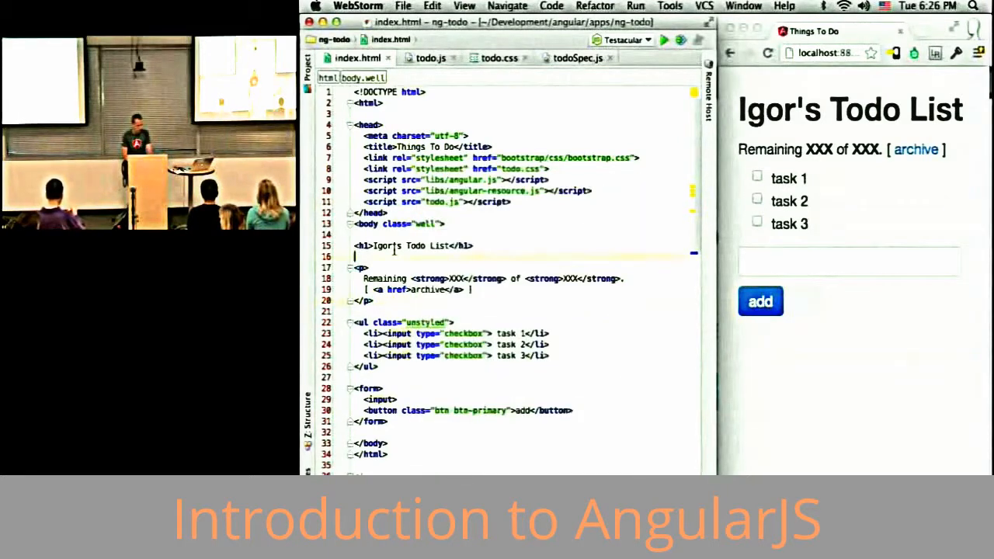
{"action": "left_click_drag", "start_coordinate": [395, 245], "coordinate": [687, 250]}
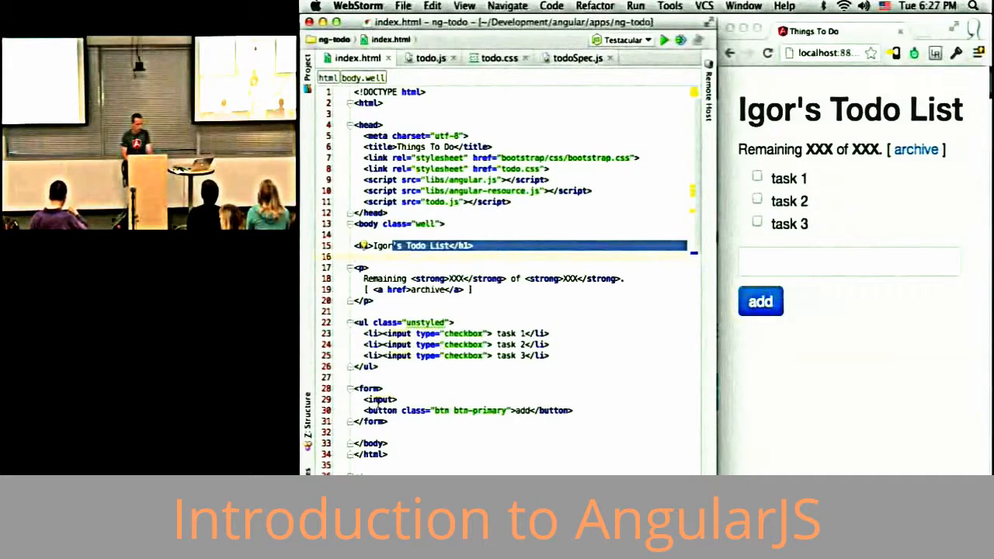
{"action": "left_click", "coordinate": [383, 124]}
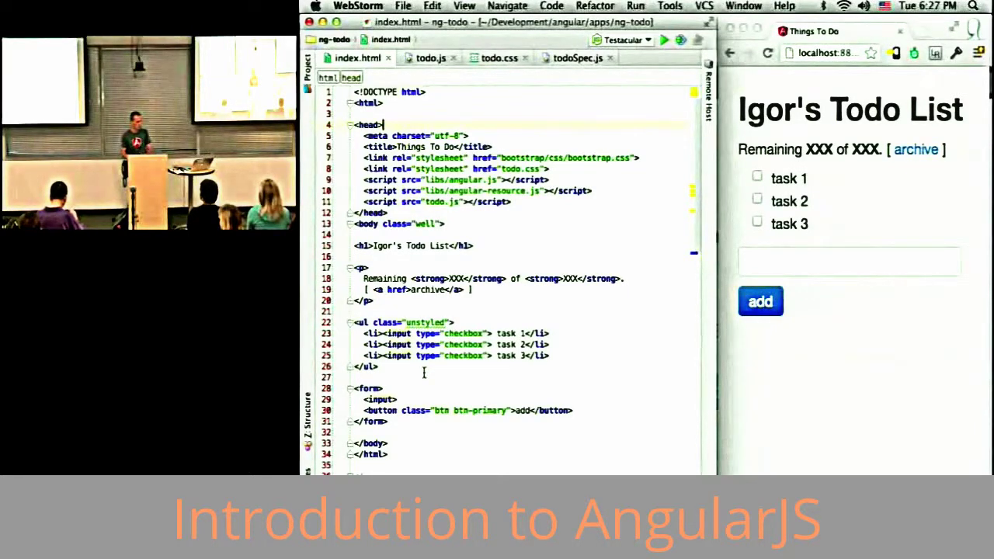
Step: Add ng-app="todoApp" to the html element and begin ng-controller="AppCtrl" on the body element
{"action": "key", "text": "super+Tab"}
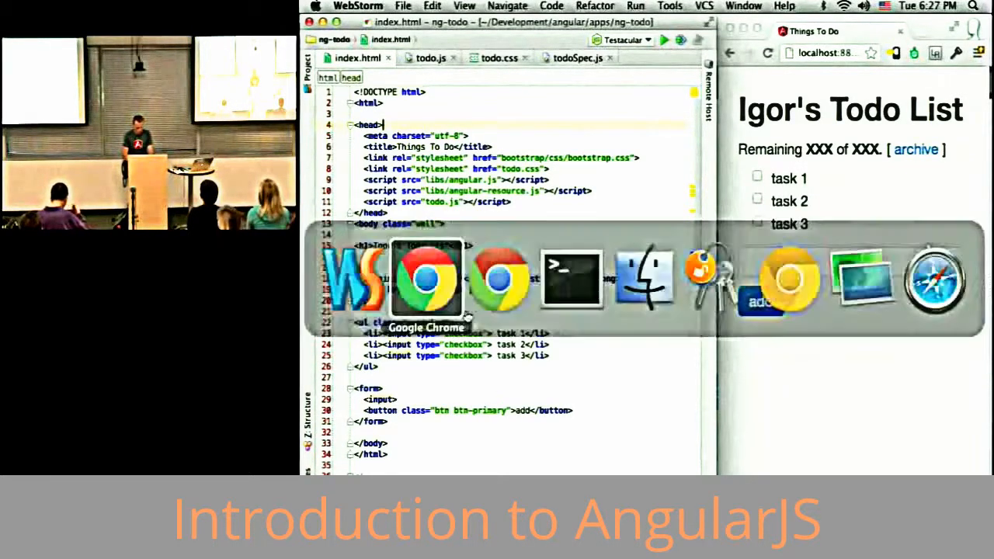
{"action": "mouse_move", "coordinate": [388, 142]}
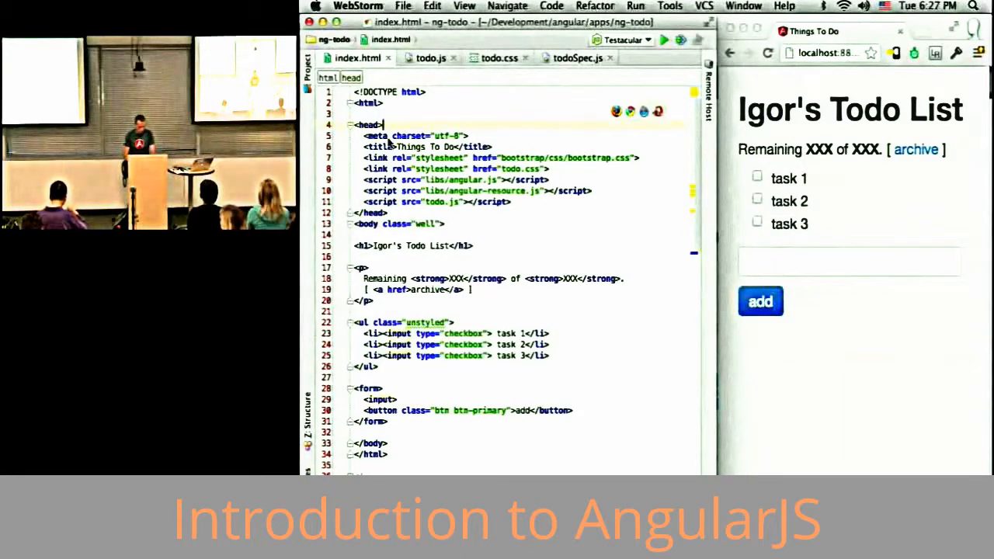
{"action": "key", "text": "Up"}
{"action": "key", "text": "Up"}
{"action": "type", "text": "ng-a"}
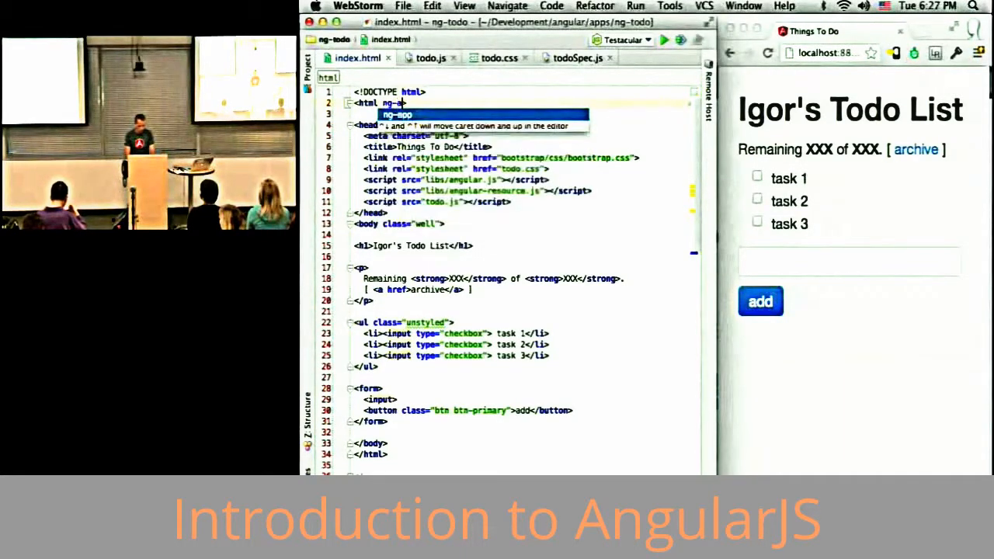
{"action": "key", "text": "Return"}
{"action": "type", "text": "=\"to"}
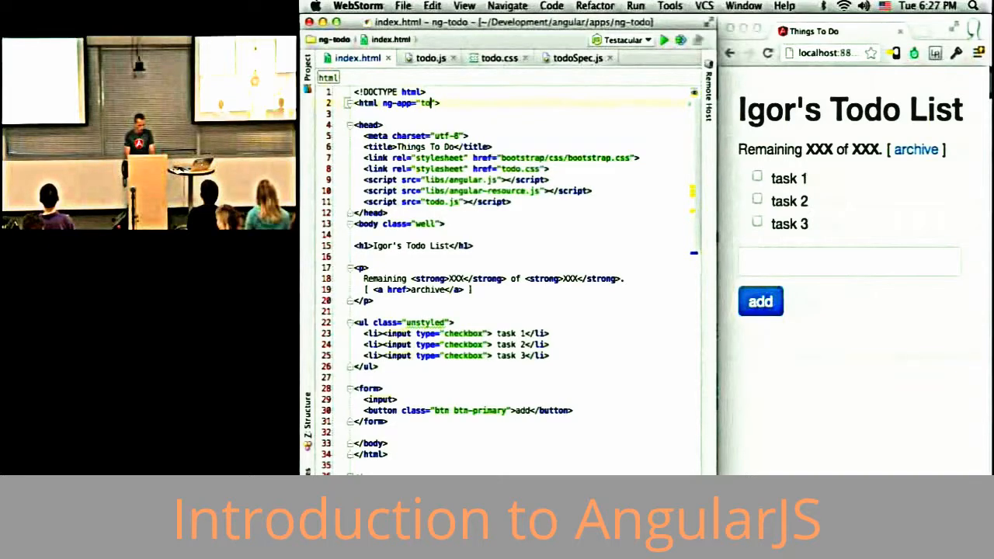
{"action": "type", "text": "doApp"}
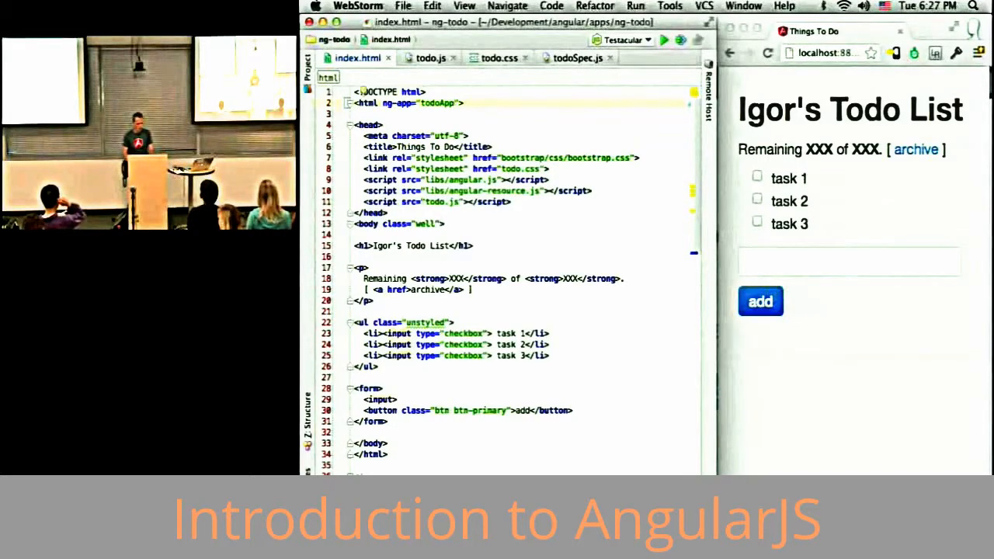
{"action": "left_click", "coordinate": [417, 223]}
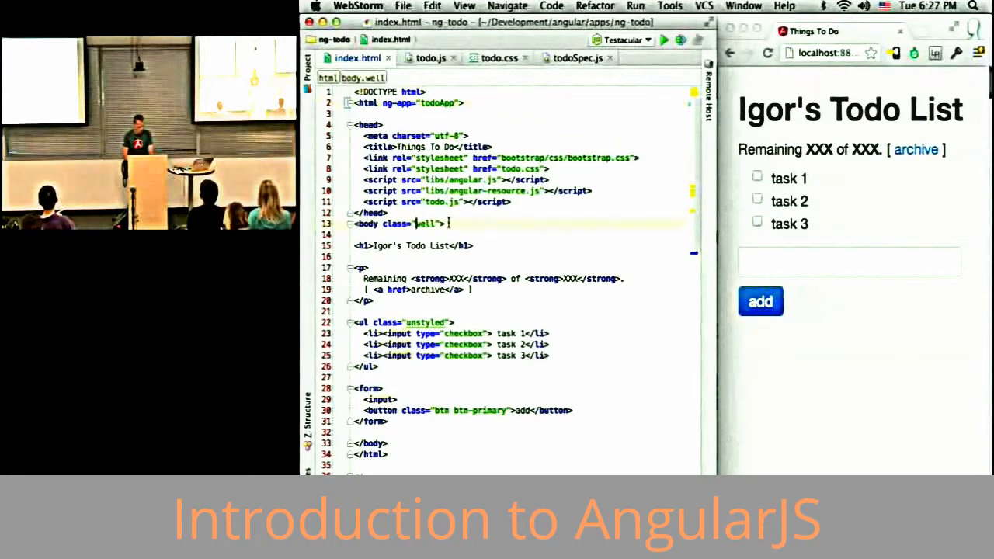
{"action": "key", "text": "Right"}
{"action": "key", "text": "Right"}
{"action": "key", "text": "Right"}
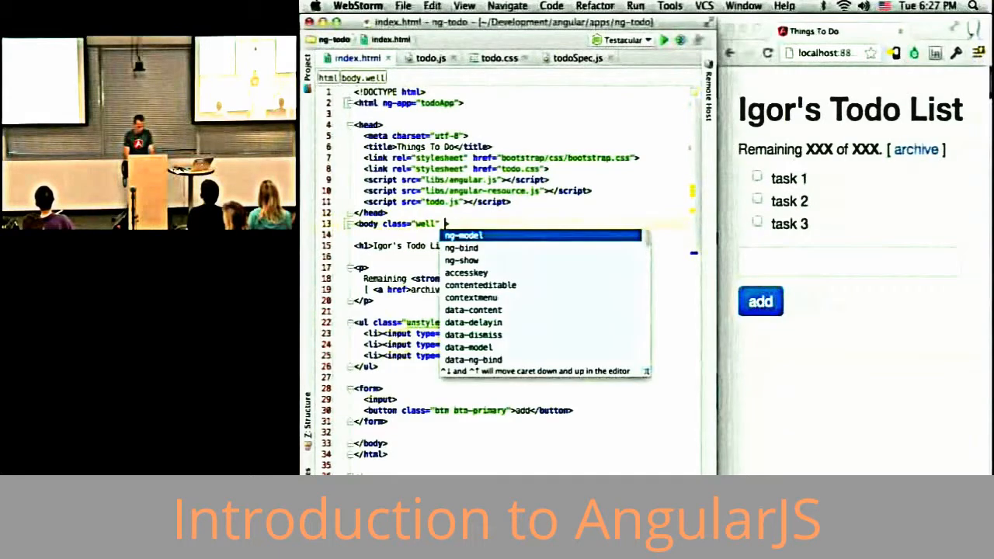
{"action": "key", "text": "Escape"}
{"action": "type", "text": "ng-controller=\"AppCtrl"}
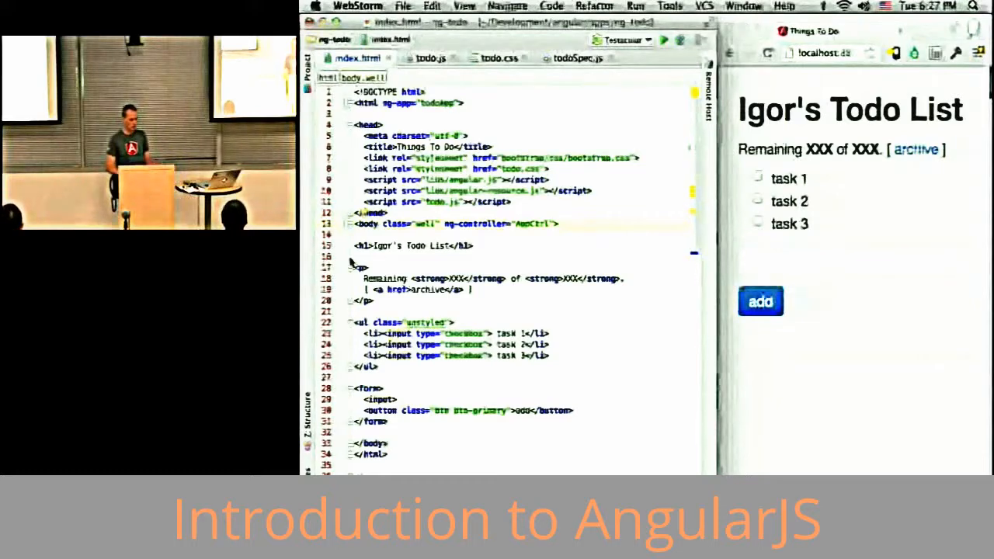
{"action": "left_click_drag", "start_coordinate": [354, 246], "coordinate": [439, 355]}
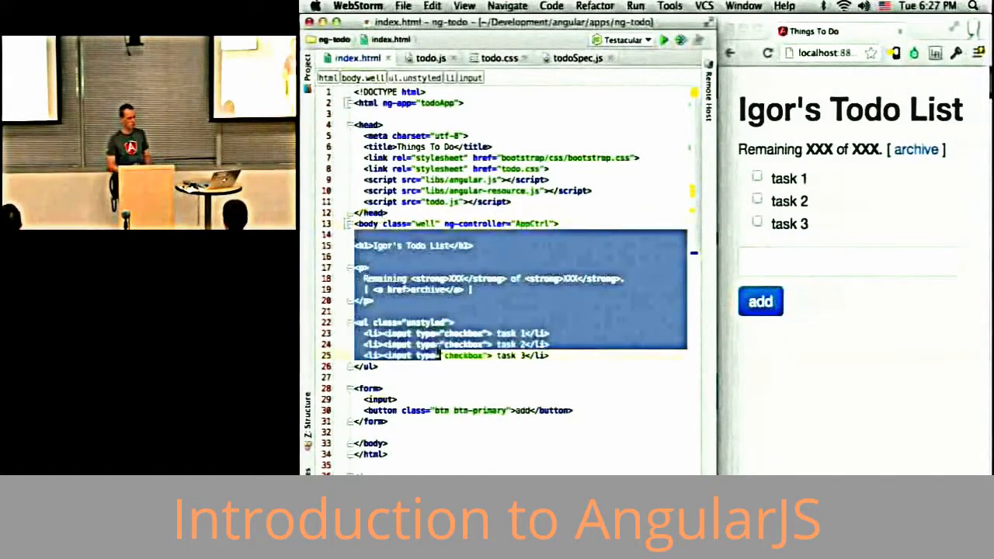
{"action": "left_click", "coordinate": [427, 58]}
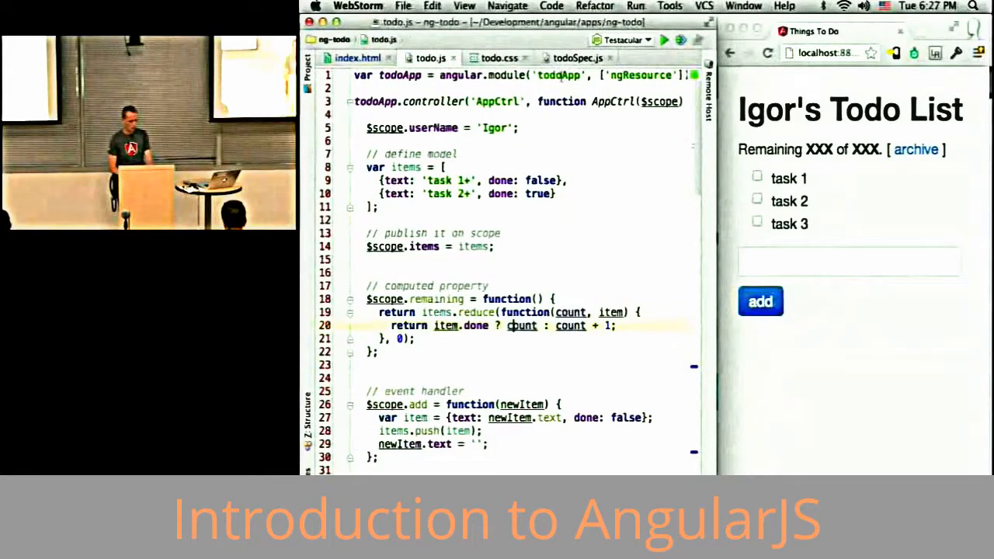
{"action": "double_click", "coordinate": [561, 75]}
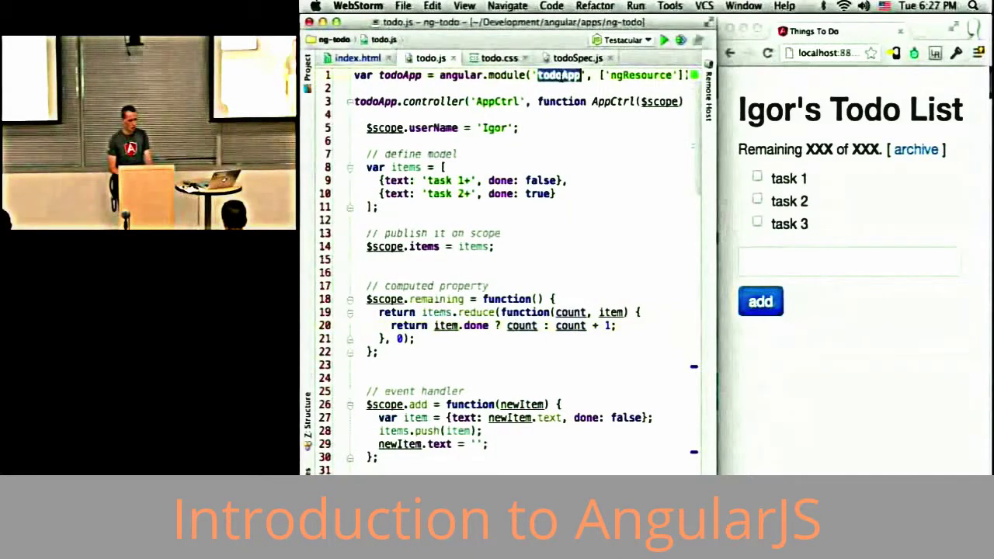
{"action": "left_click", "coordinate": [357, 58]}
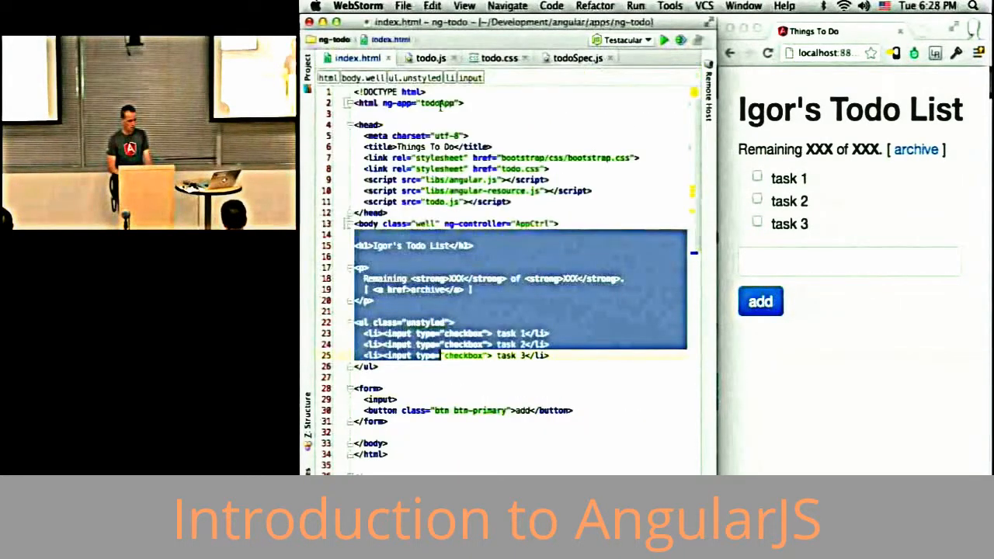
{"action": "left_click", "coordinate": [431, 58]}
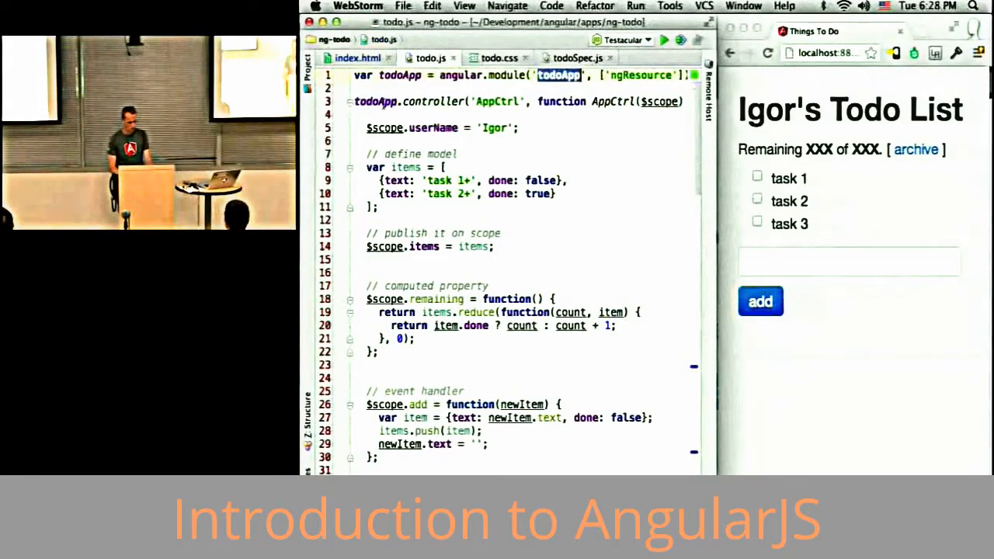
{"action": "key", "text": "alt+Right"}
{"action": "key", "text": "alt+Up"}
{"action": "key", "text": "alt+Right"}
{"action": "key", "text": "alt+Up"}
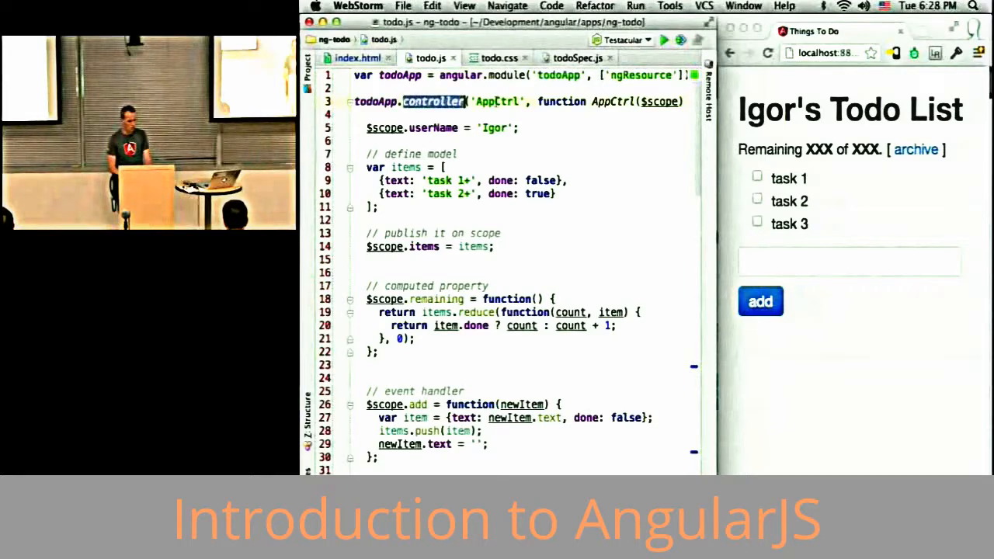
{"action": "key", "text": "alt+Right"}
{"action": "key", "text": "alt+Up"}
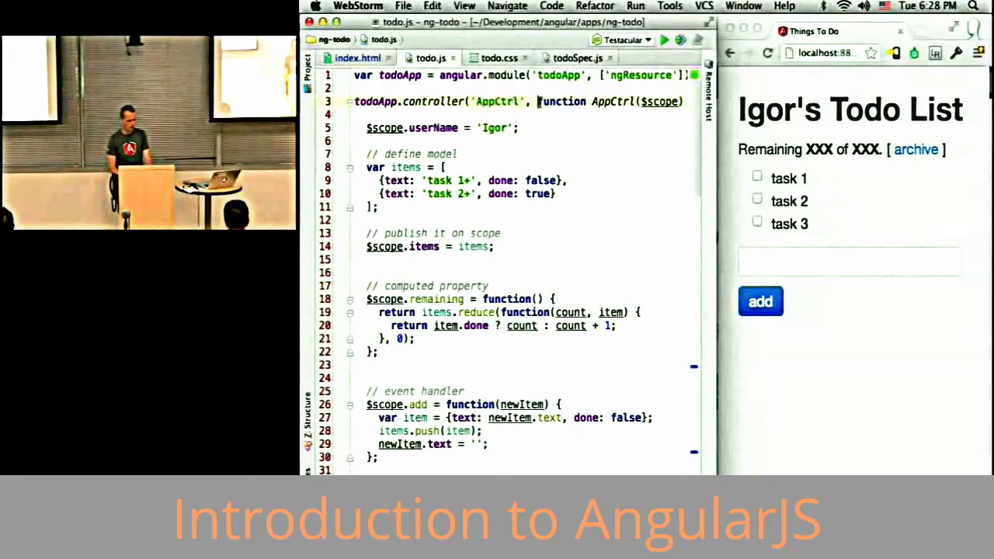
{"action": "mouse_move", "coordinate": [537, 101]}
{"action": "left_mouse_down"}
{"action": "mouse_move", "coordinate": [635, 239]}
{"action": "mouse_move", "coordinate": [590, 334]}
{"action": "left_mouse_up"}
{"action": "left_click", "coordinate": [572, 286]}
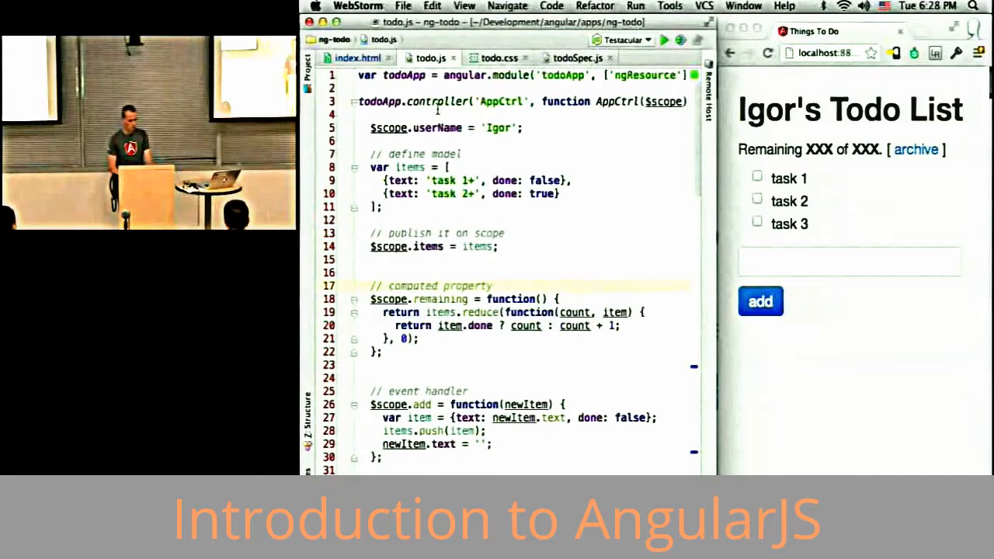
{"action": "double_click", "coordinate": [664, 102]}
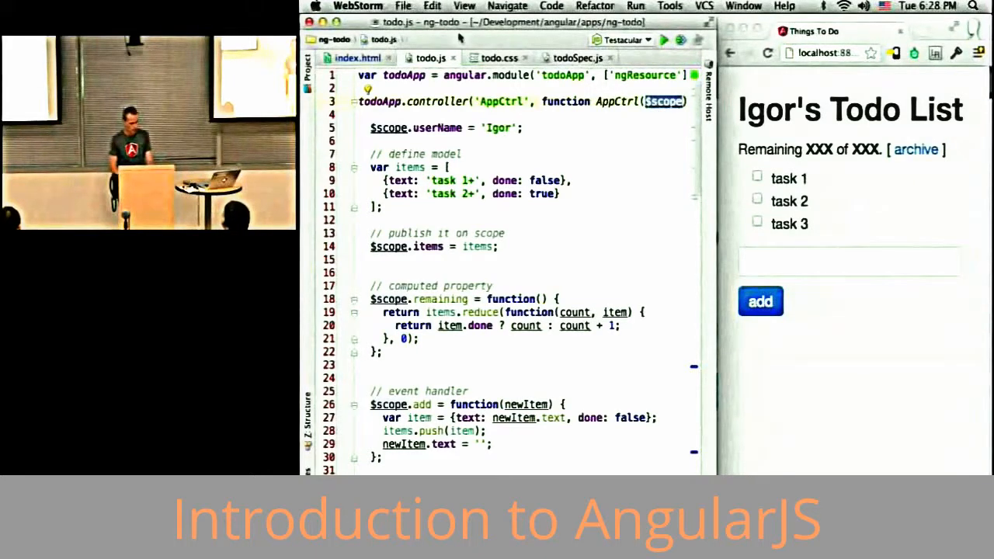
{"action": "left_click", "coordinate": [358, 59]}
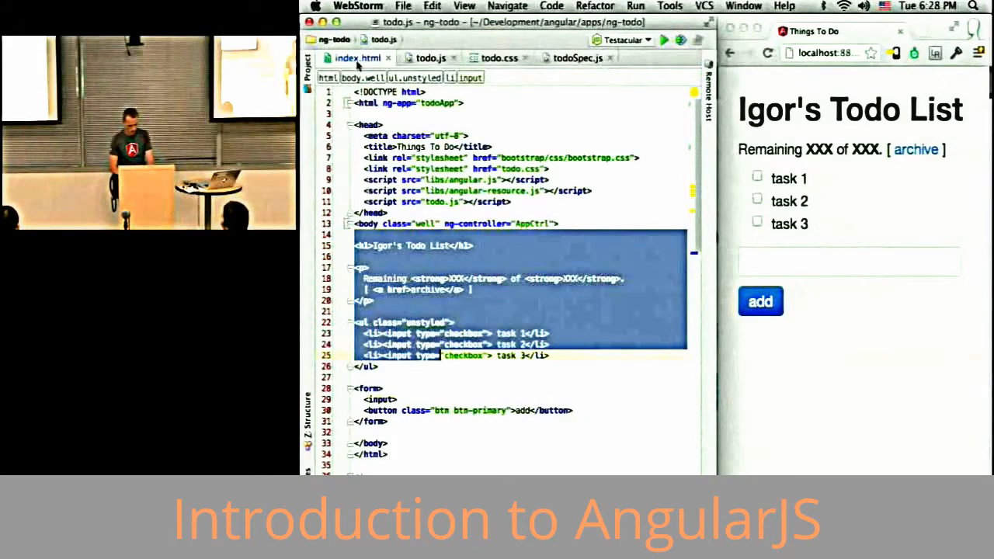
Step: Cancel Chrome's save dialog, return to index.html, and add then remove blank lines below body
{"action": "left_click", "coordinate": [800, 211]}
{"action": "key", "text": "super+s"}
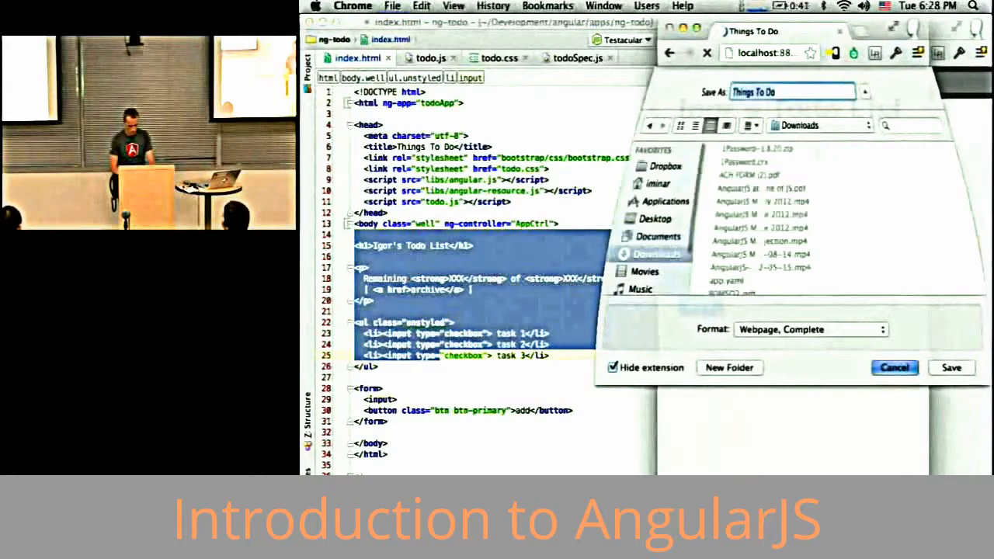
{"action": "key", "text": "Escape"}
{"action": "left_click", "coordinate": [420, 192]}
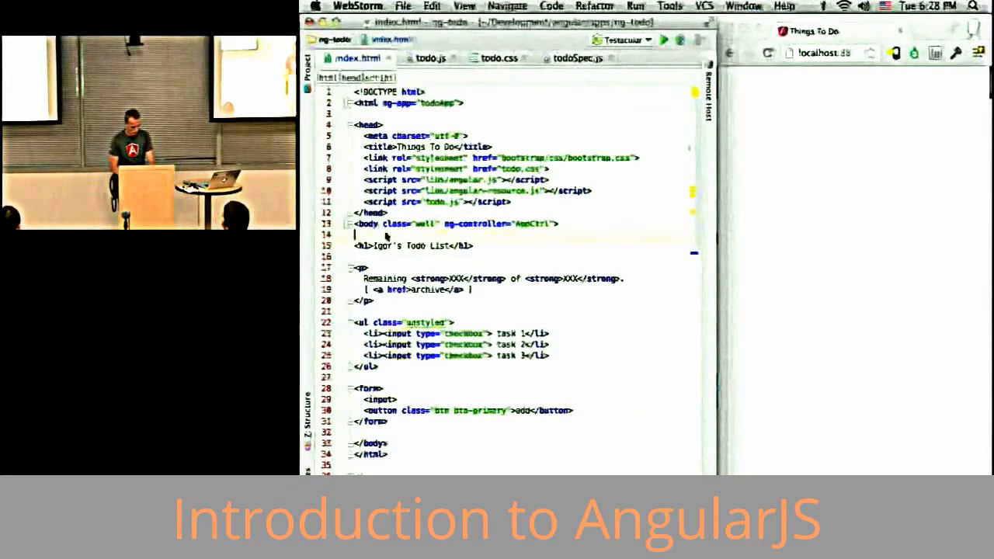
{"action": "left_click", "coordinate": [560, 224]}
{"action": "key", "text": "Return"}
{"action": "key", "text": "Return"}
{"action": "key", "text": "BackSpace"}
{"action": "key", "text": "BackSpace"}
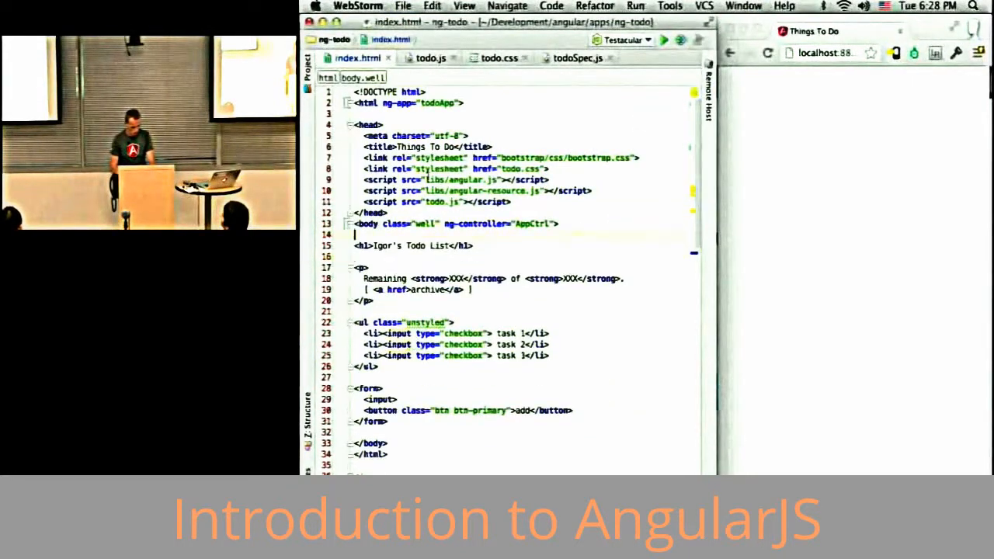
Step: Replace Igor in the heading with {{userName | uppercase}} and reload to show IGOR's Todo List
{"action": "left_click_drag", "start_coordinate": [394, 245], "coordinate": [375, 246]}
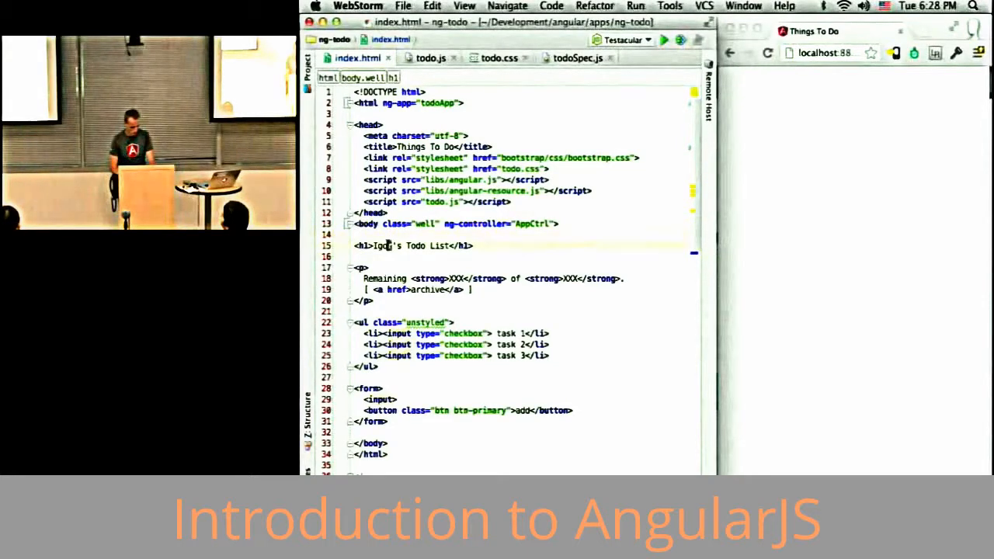
{"action": "type", "text": "{{userName}}"}
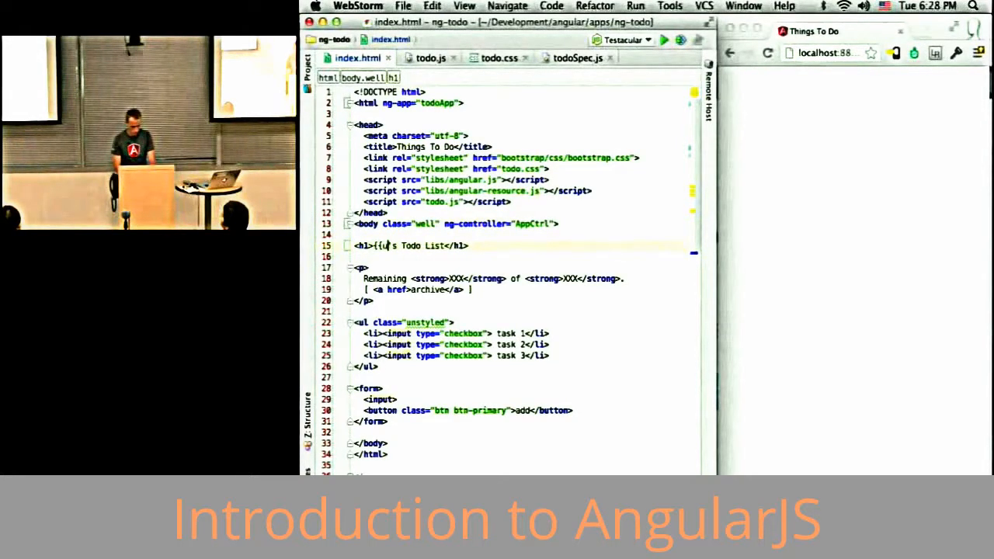
{"action": "key", "text": "super+s"}
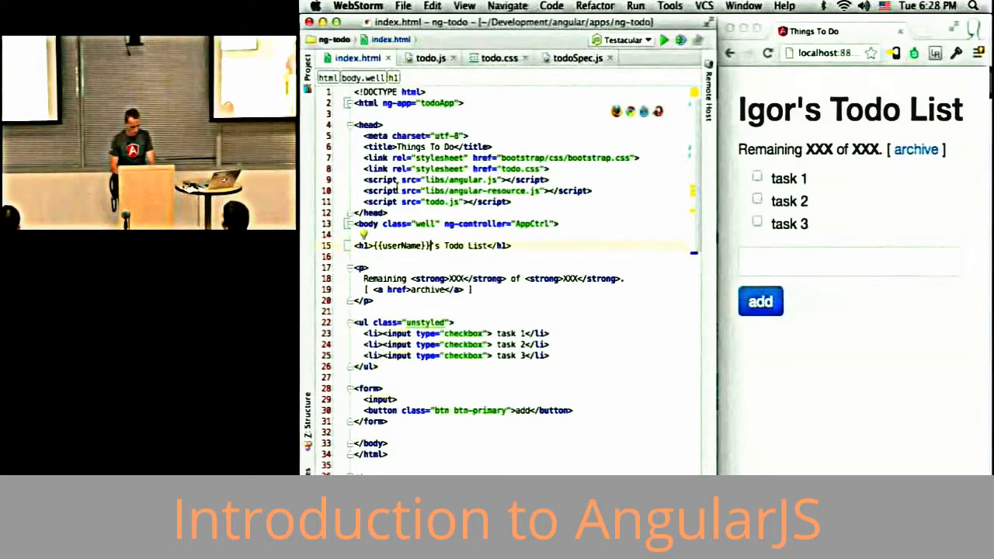
{"action": "key", "text": "Left"}
{"action": "key", "text": "Left"}
{"action": "type", "text": "| uppercase"}
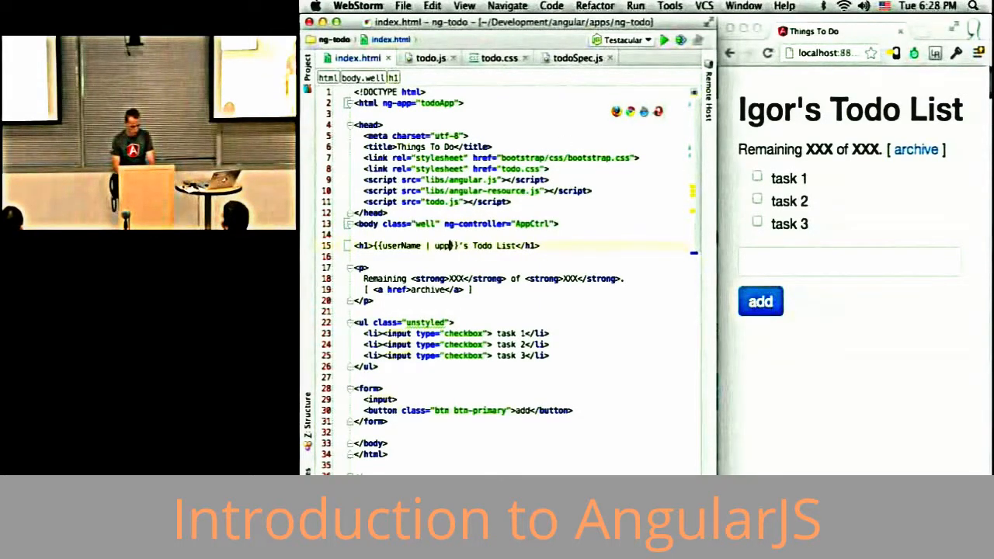
{"action": "key", "text": "super+s"}
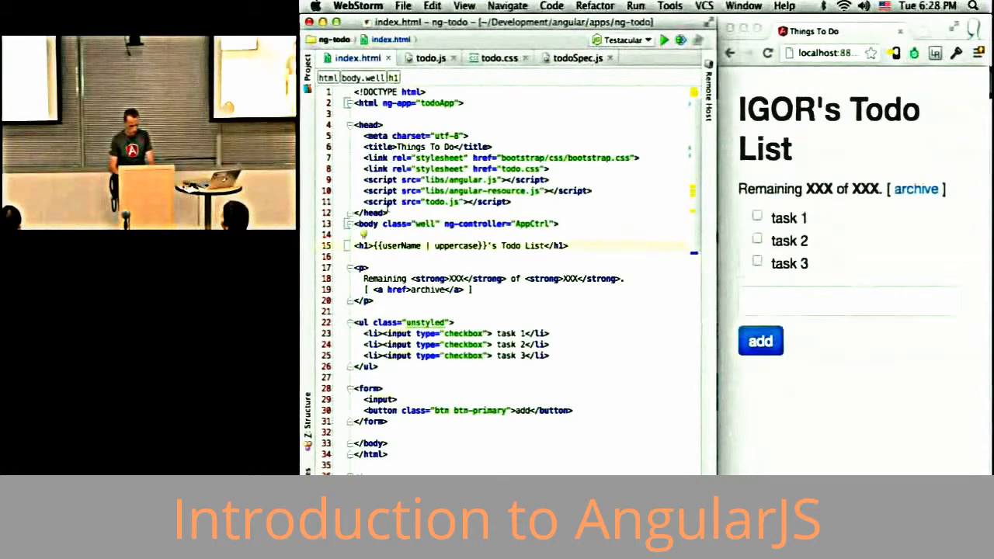
{"action": "left_click", "coordinate": [363, 246]}
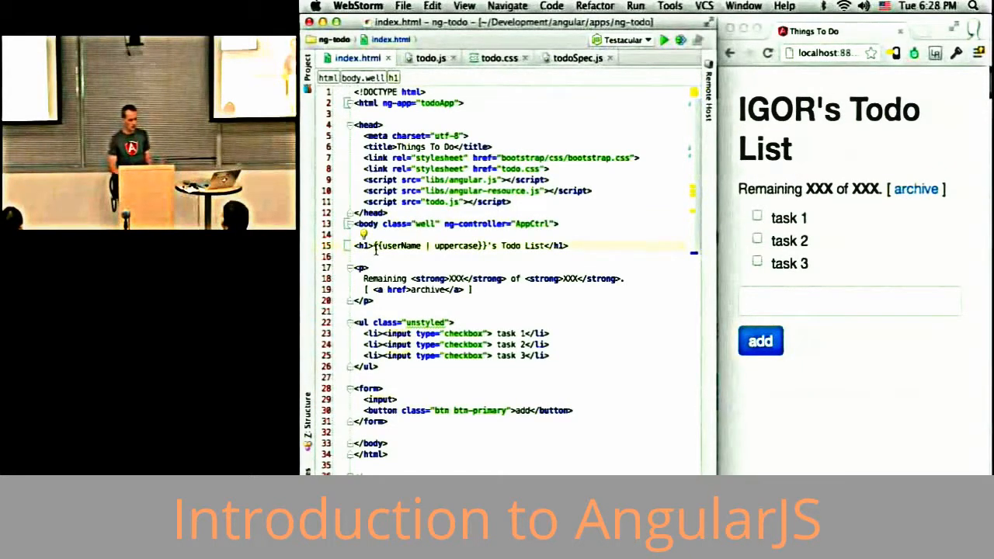
{"action": "double_click", "coordinate": [399, 245]}
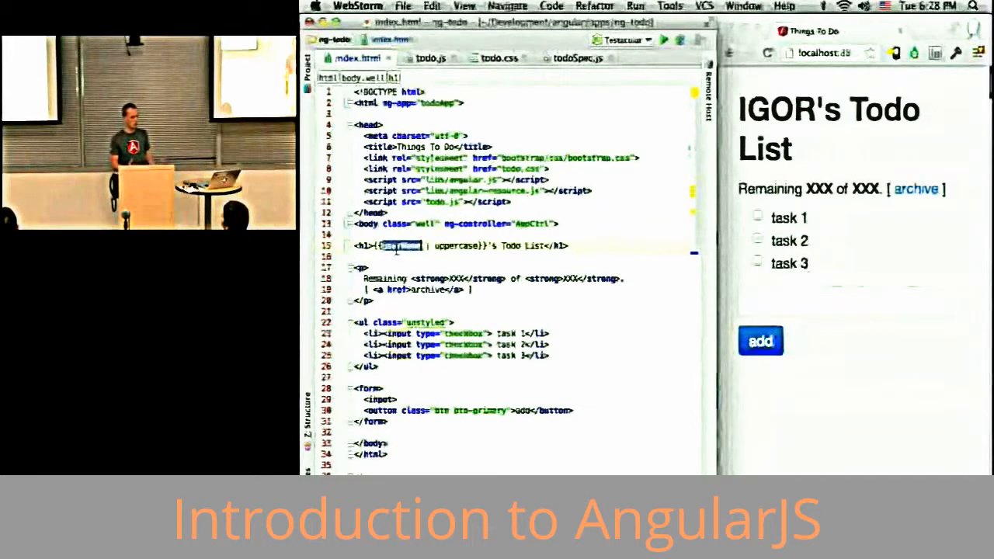
Step: Point out the body markup and IGOR's on the page, then select the userName line in todo.js
{"action": "left_click", "coordinate": [443, 248]}
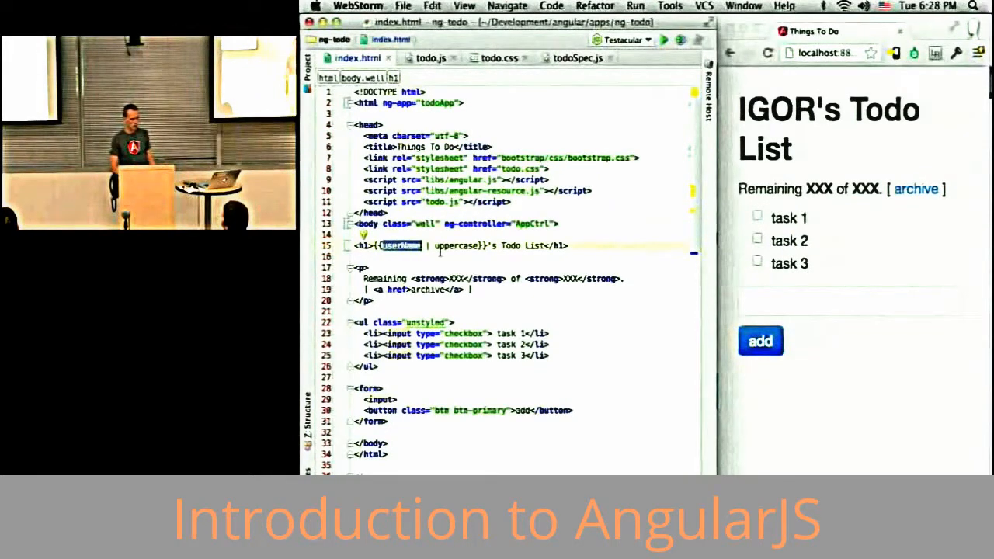
{"action": "key", "text": "alt+Up"}
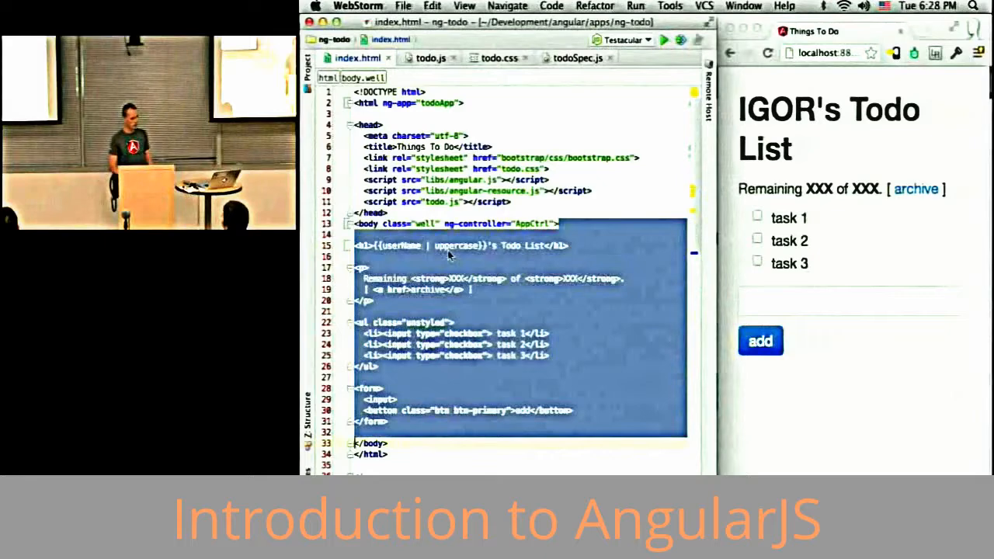
{"action": "left_click", "coordinate": [448, 255]}
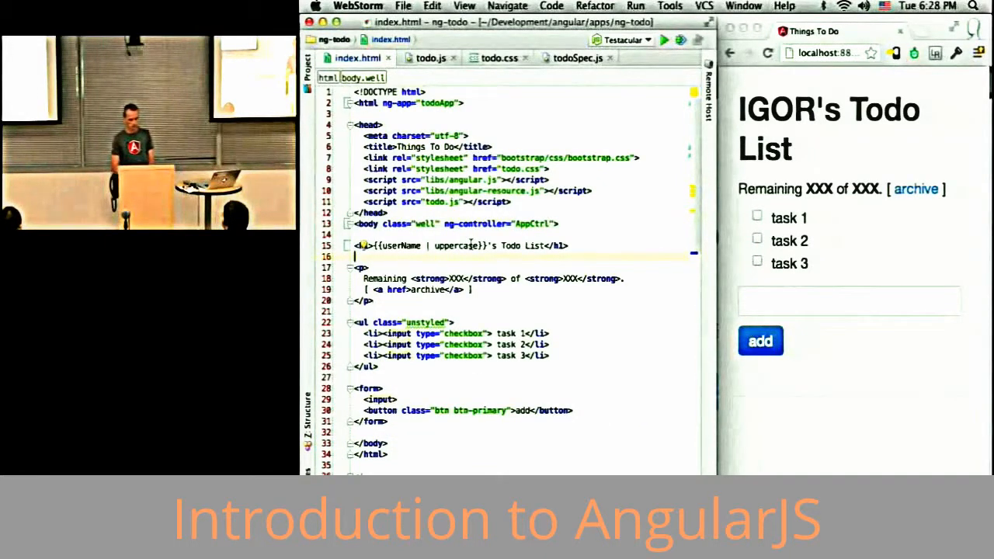
{"action": "double_click", "coordinate": [791, 108]}
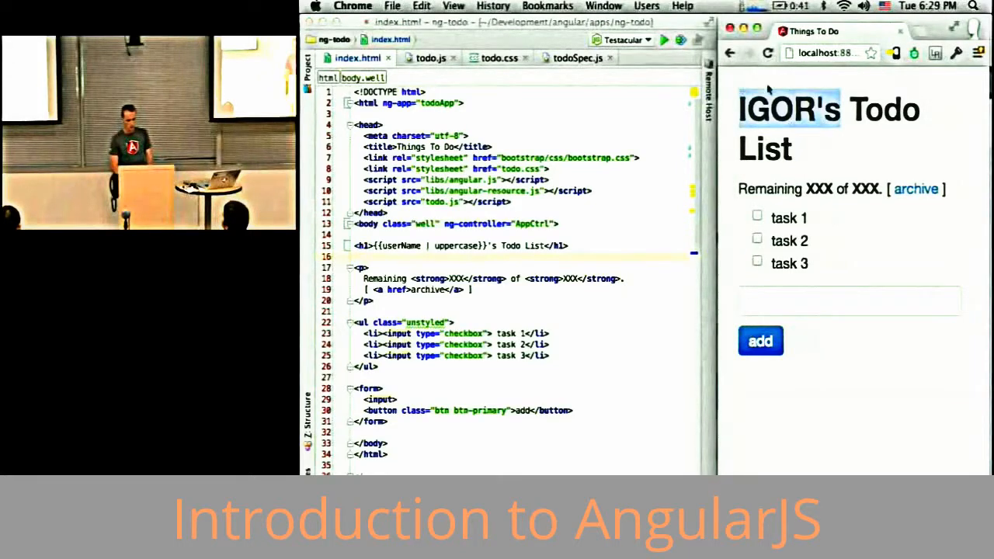
{"action": "left_click", "coordinate": [426, 58]}
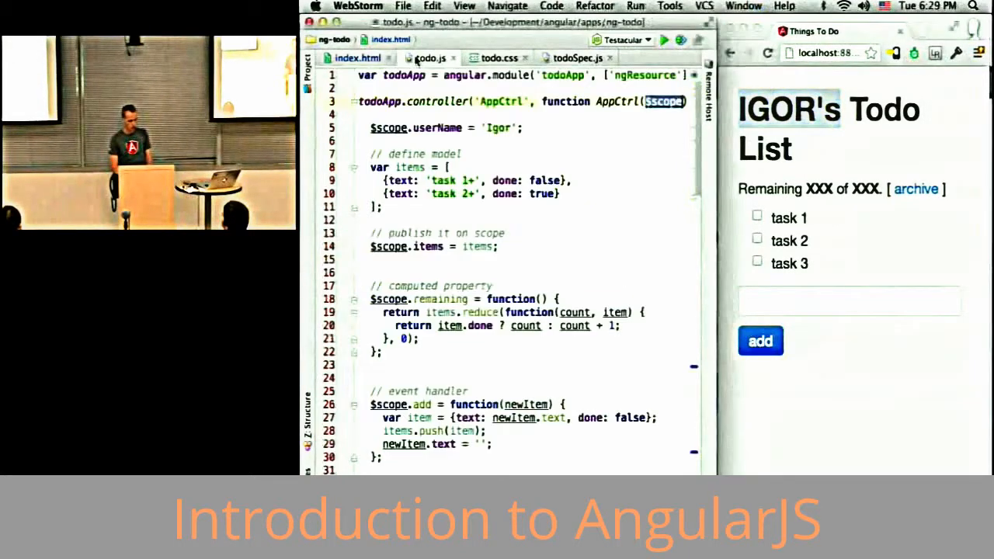
{"action": "left_click_drag", "start_coordinate": [522, 128], "coordinate": [366, 136]}
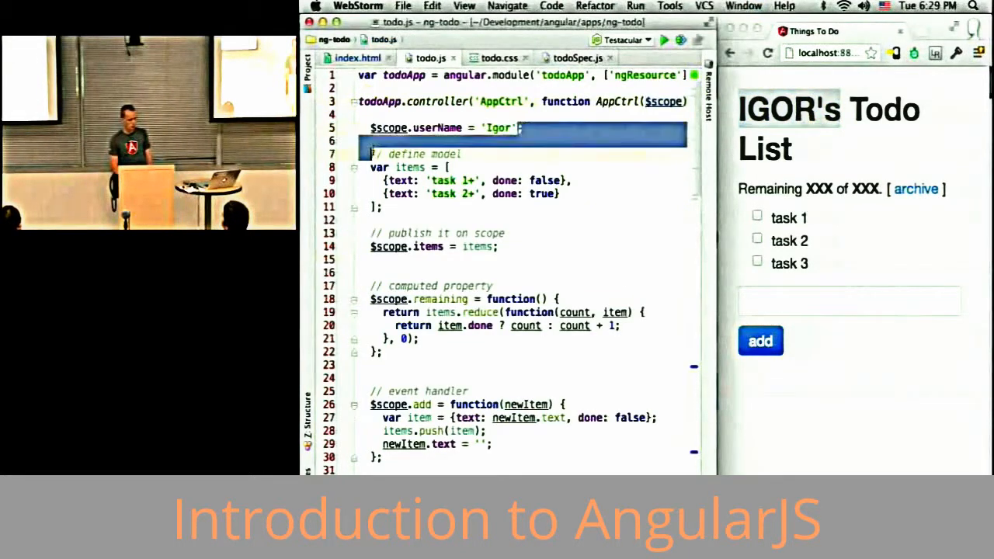
{"action": "key", "text": "shift+Down"}
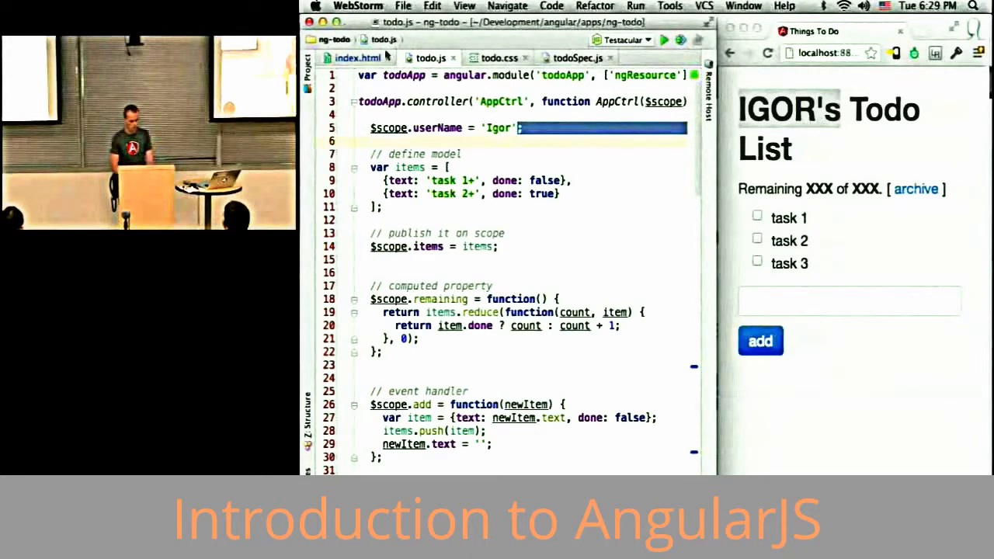
Step: Add ng-repeat="item in items" to the ul in index.html and reload so the tasks show twice
{"action": "left_click", "coordinate": [359, 57]}
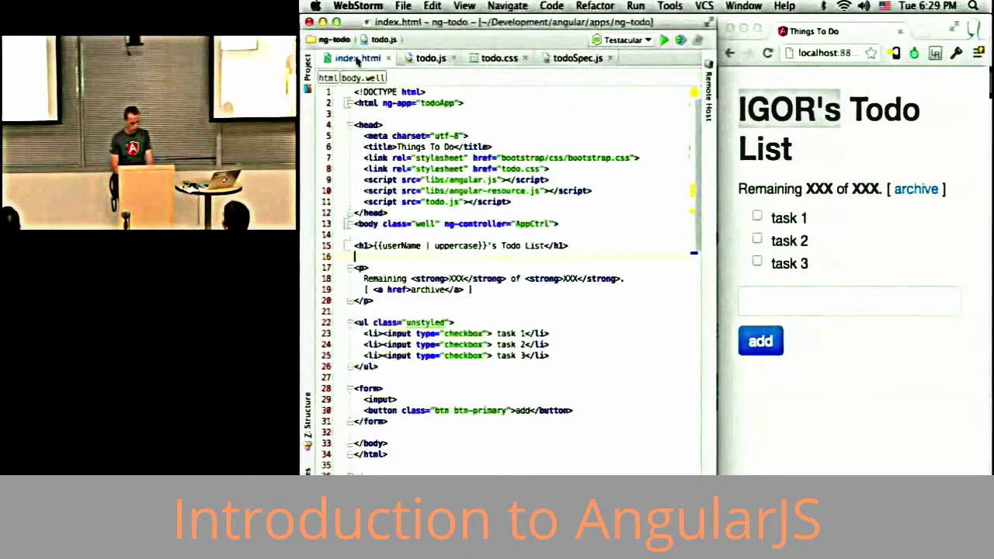
{"action": "left_click", "coordinate": [373, 323]}
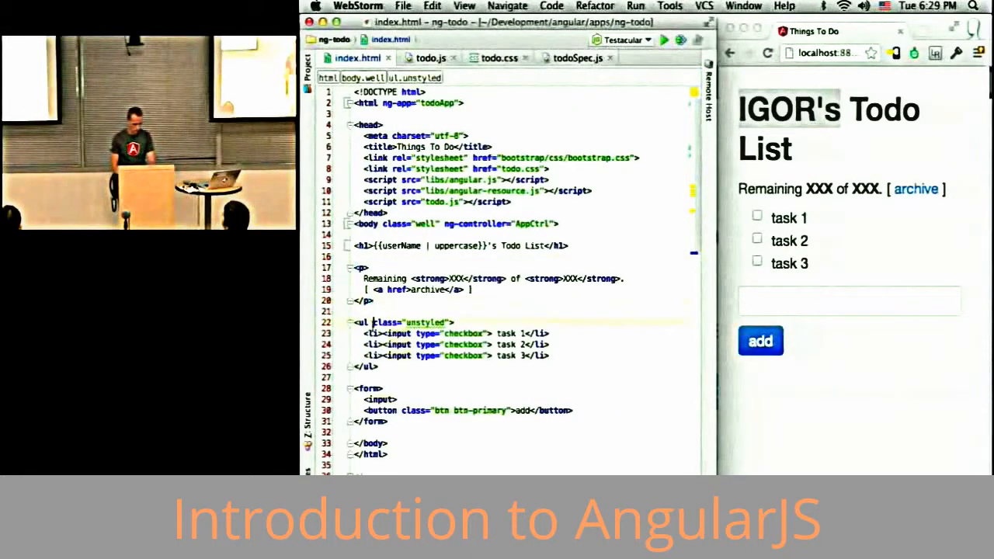
{"action": "key", "text": "End"}
{"action": "type", "text": "ng-r"}
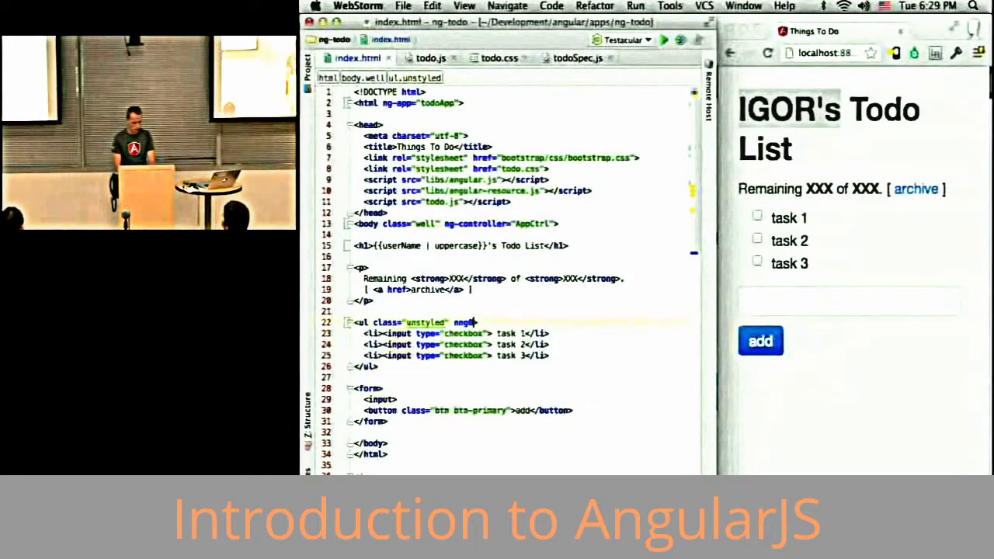
{"action": "type", "text": "e"}
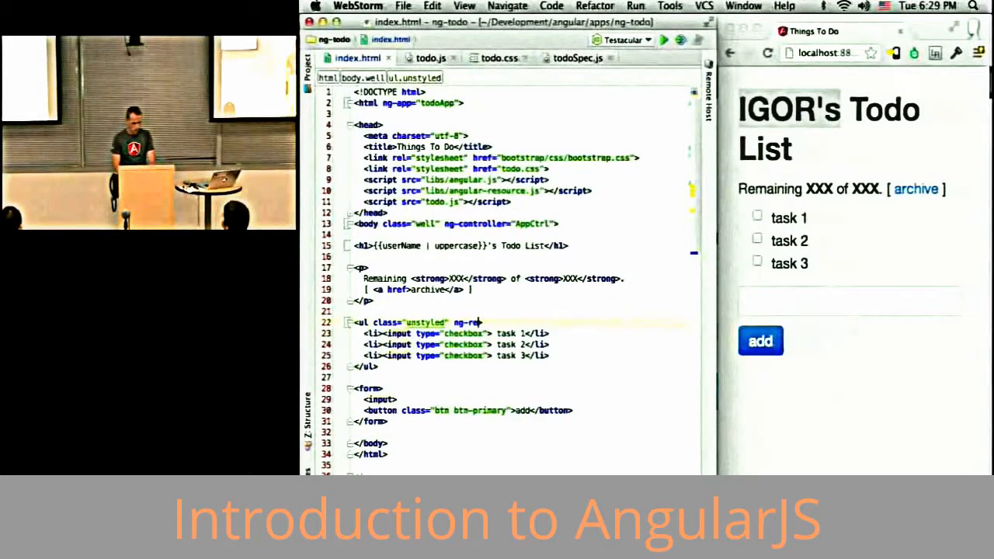
{"action": "type", "text": "peat"}
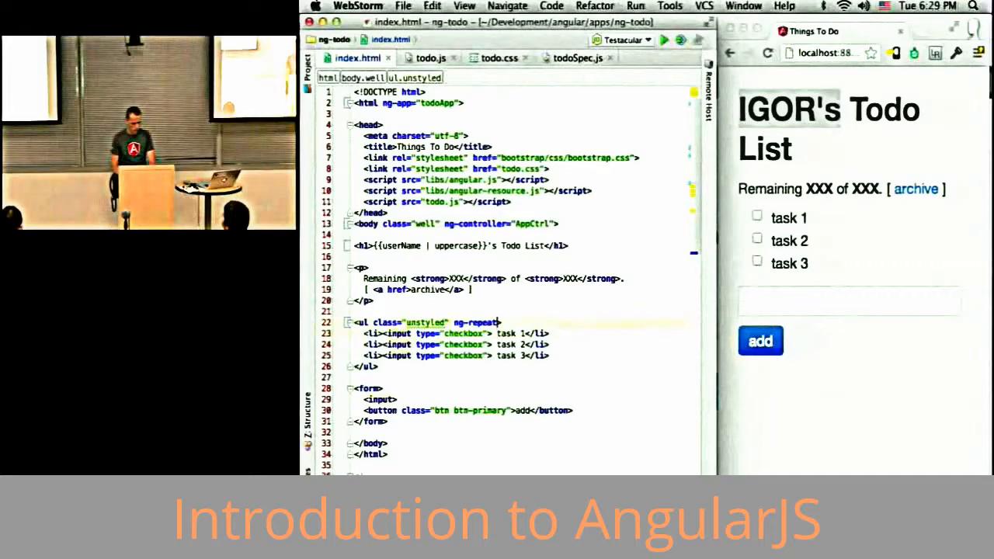
{"action": "type", "text": "="}
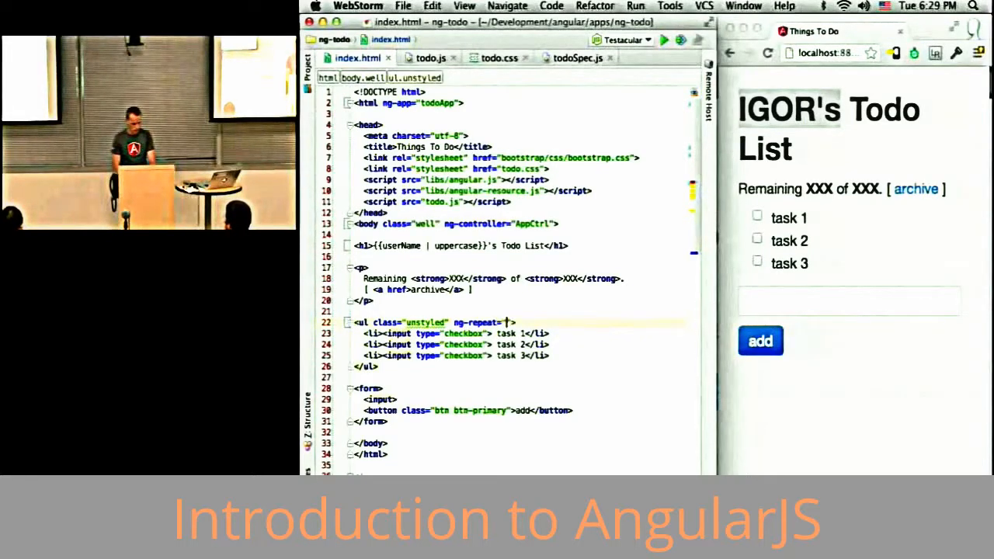
{"action": "type", "text": "item in items"}
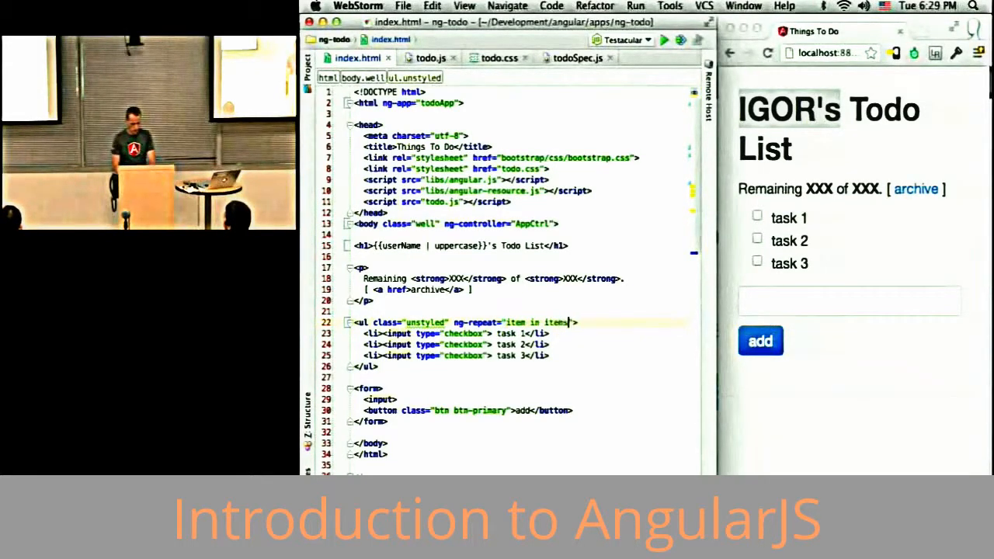
{"action": "key", "text": "super+s"}
{"action": "left_click", "coordinate": [430, 57]}
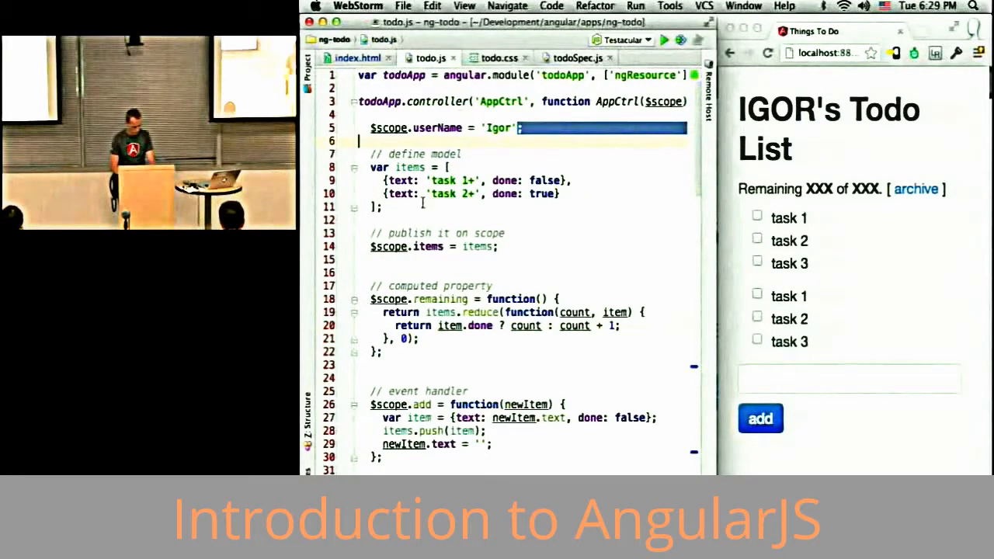
Step: Highlight the two item definitions and $scope.items in todo.js, then return to index.html
{"action": "left_click", "coordinate": [404, 166]}
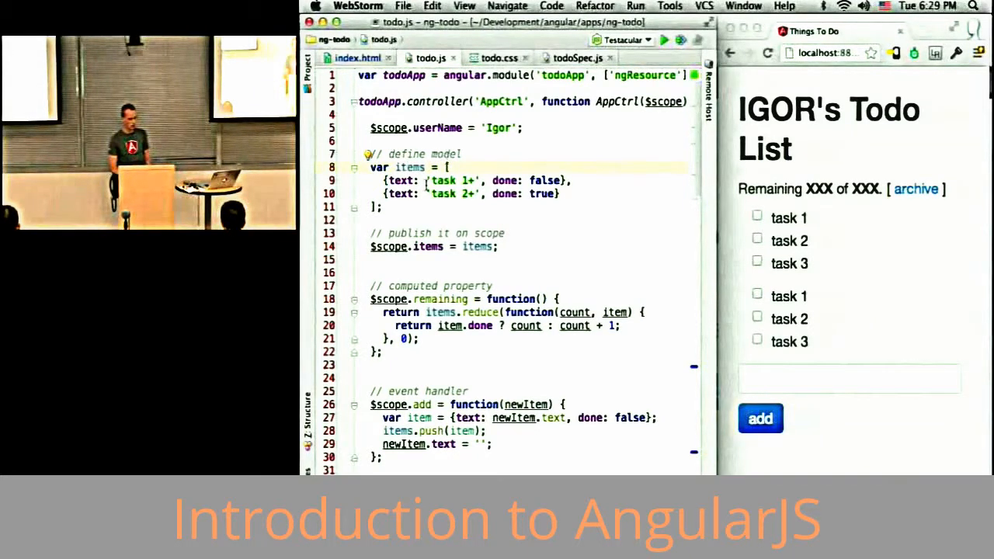
{"action": "left_click_drag", "start_coordinate": [403, 180], "coordinate": [571, 194]}
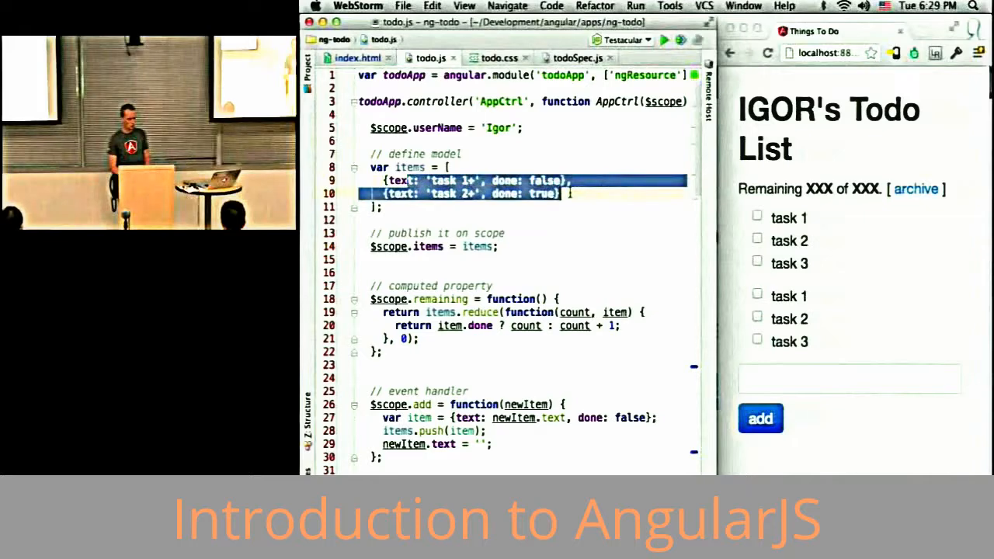
{"action": "left_click", "coordinate": [397, 180]}
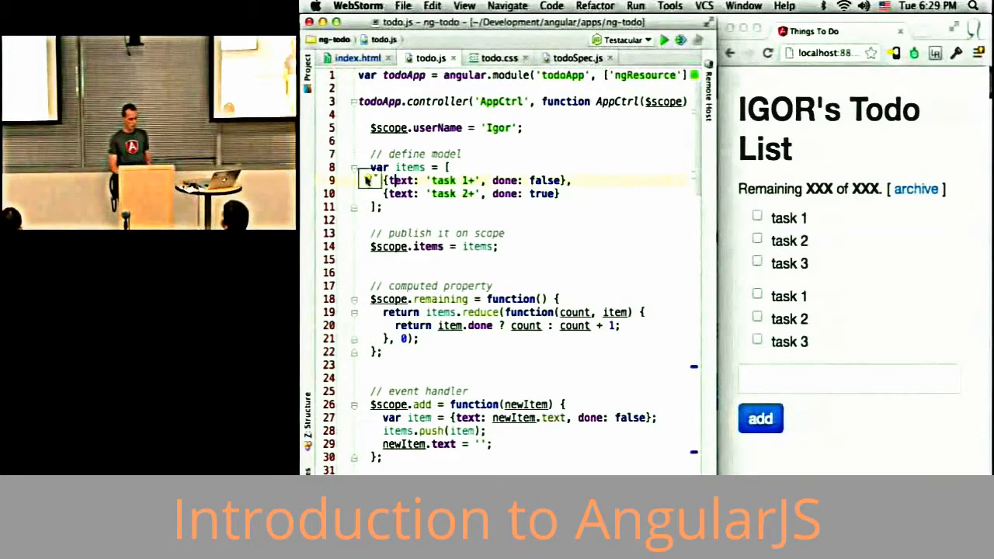
{"action": "left_click", "coordinate": [372, 247]}
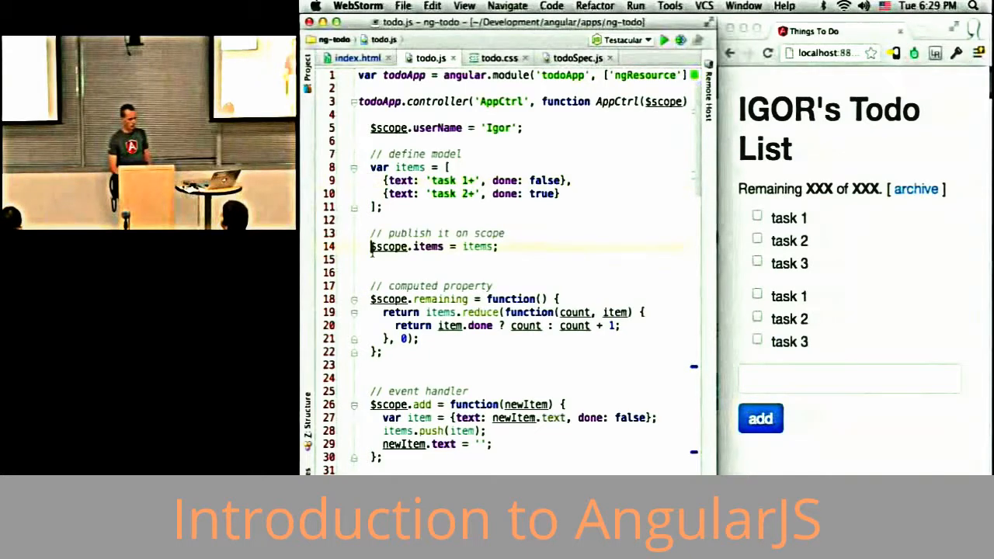
{"action": "left_click_drag", "start_coordinate": [371, 246], "coordinate": [447, 247]}
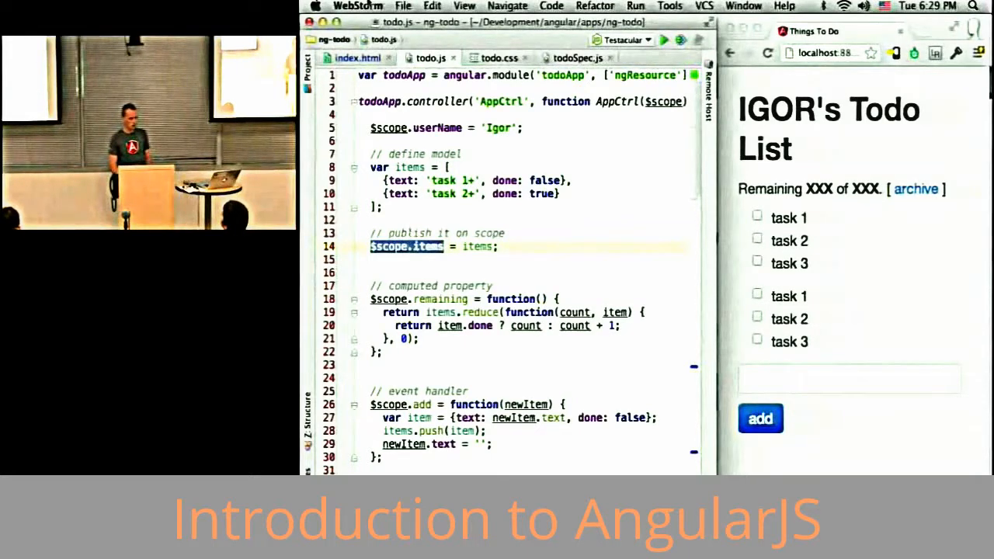
{"action": "left_click", "coordinate": [357, 58]}
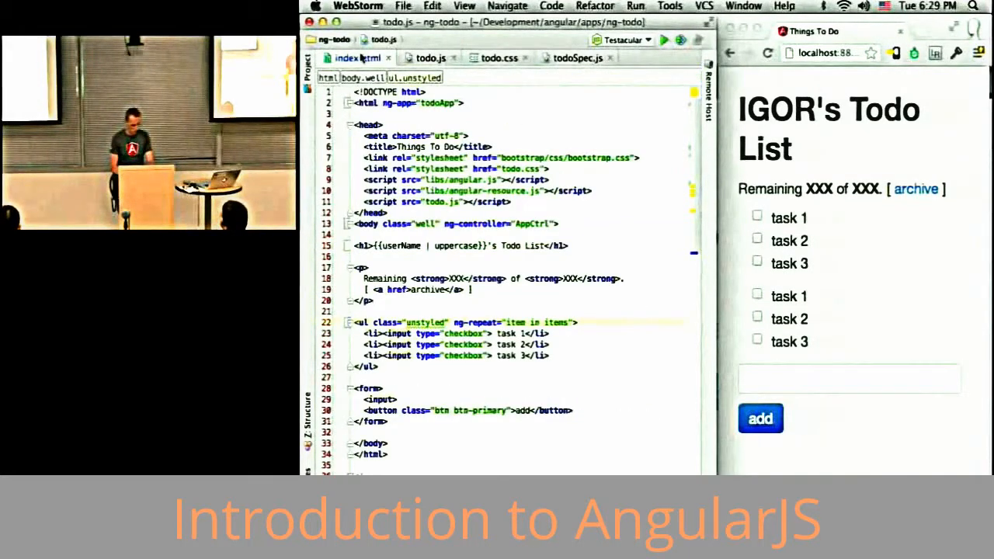
Step: Remove ng-repeat from the ul and delete the hard-coded task 2 and task 3 list items
{"action": "left_click", "coordinate": [454, 322]}
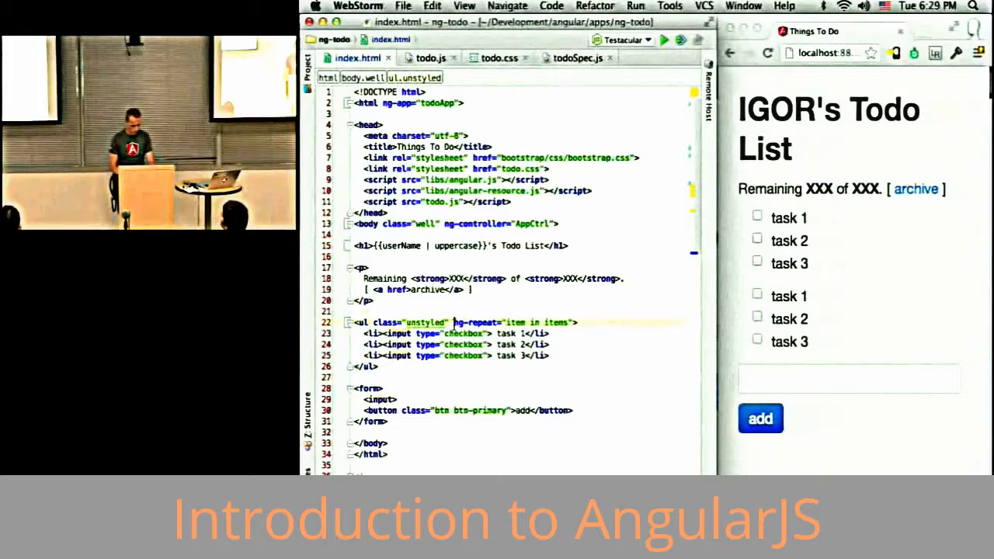
{"action": "key", "text": "shift+End"}
{"action": "key", "text": "BackSpace"}
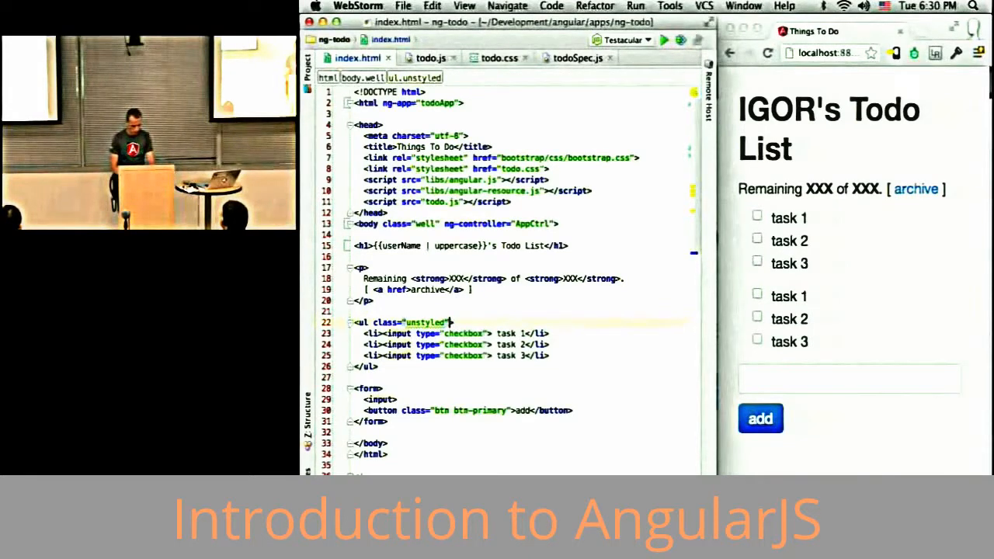
{"action": "key", "text": "Down"}
{"action": "key", "text": "Down"}
{"action": "key", "text": "Home"}
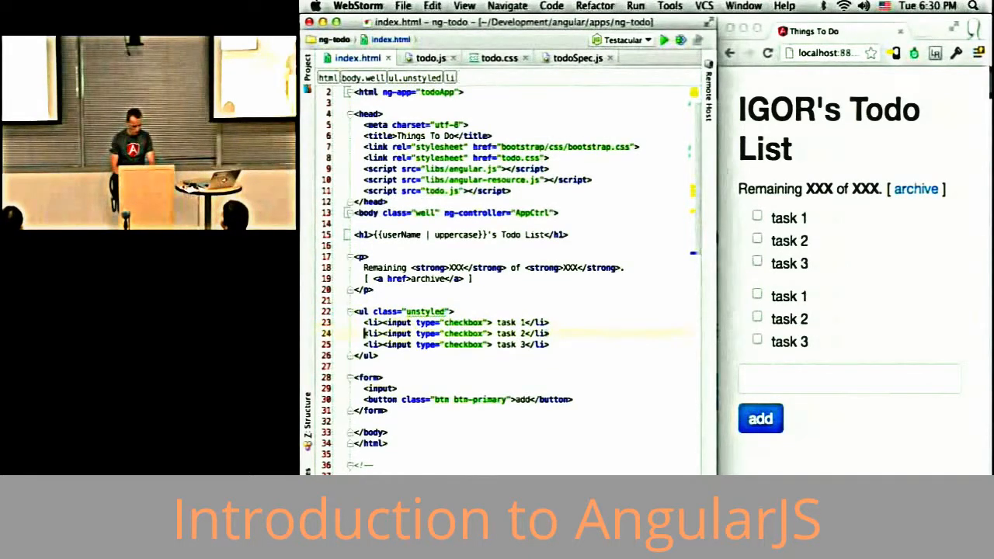
{"action": "key", "text": "shift+Down"}
{"action": "key", "text": "shift+Down"}
{"action": "key", "text": "BackSpace"}
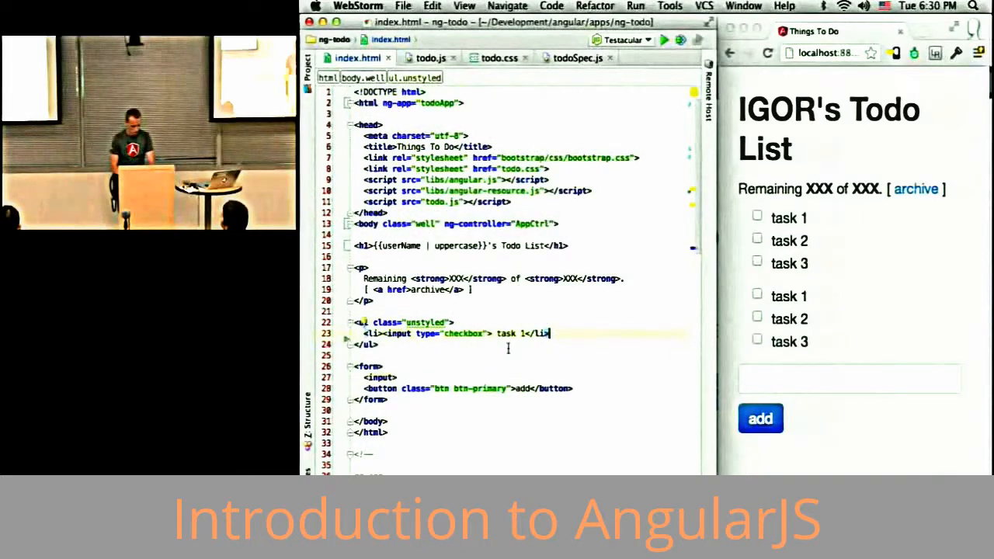
Step: Put ng-repeat="item in items" on the checkbox input, replace task 1 with {{item.text}}, and reload
{"action": "left_click", "coordinate": [488, 333]}
{"action": "type", "text": "ng-repeat=\"item in items"}
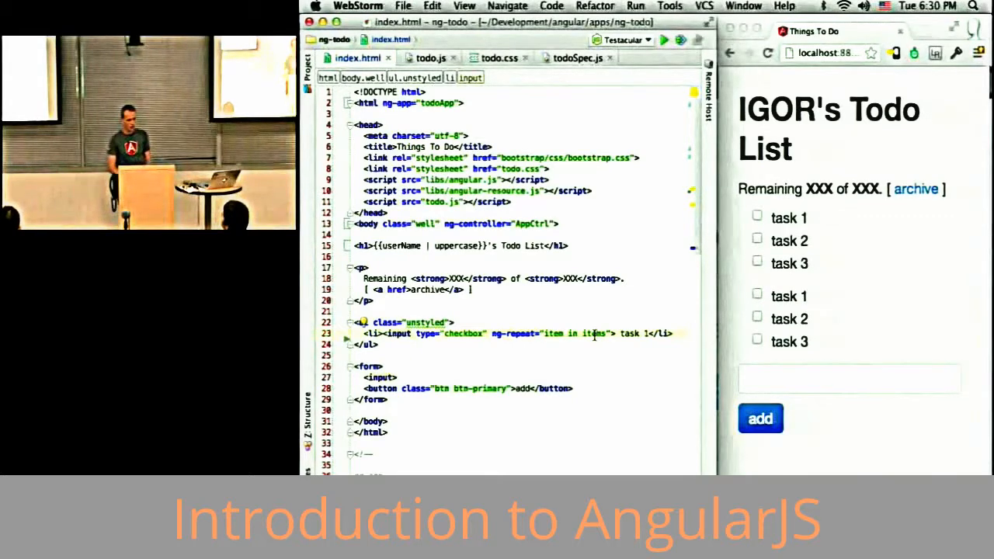
{"action": "double_click", "coordinate": [553, 333]}
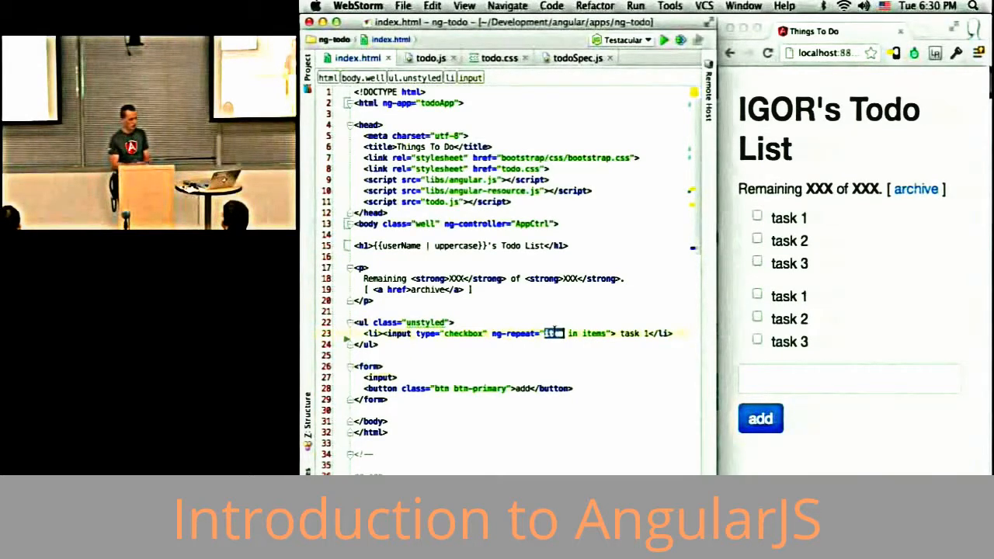
{"action": "double_click", "coordinate": [633, 333]}
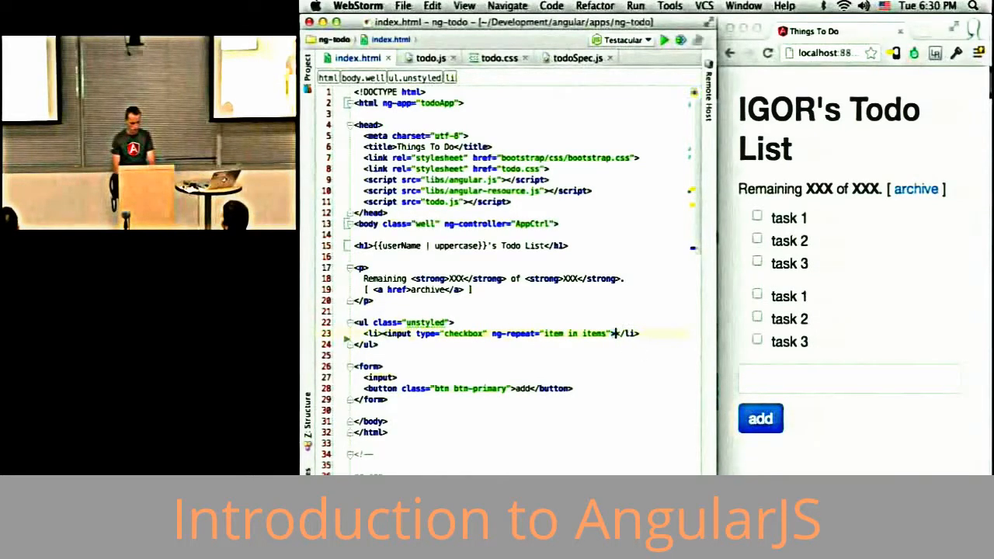
{"action": "type", "text": "{{item"}
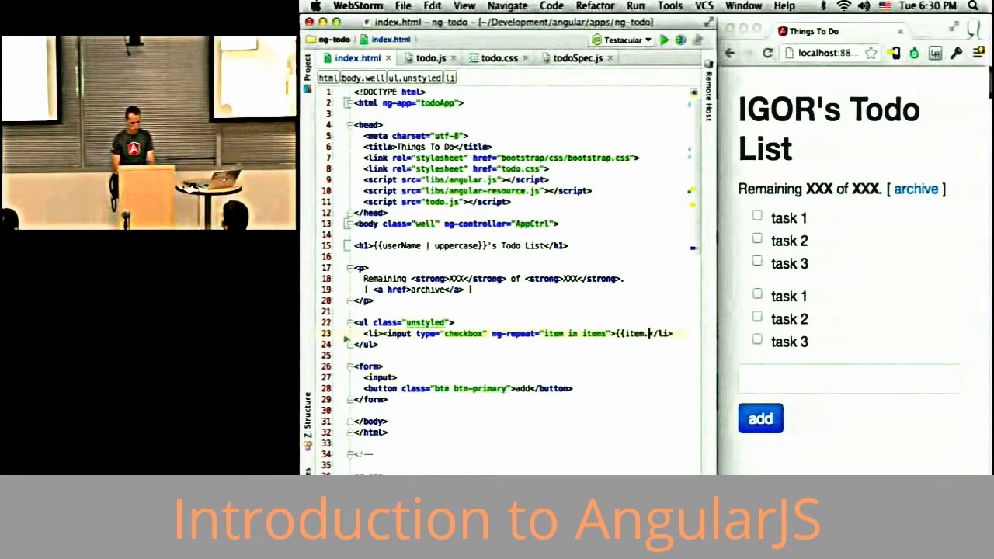
{"action": "type", "text": ".text}}"}
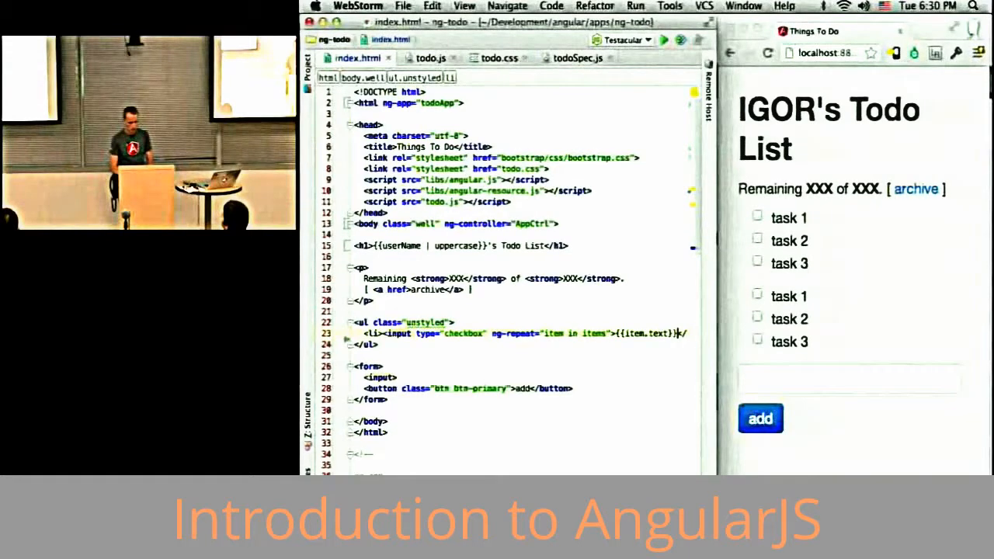
{"action": "key", "text": "super+s"}
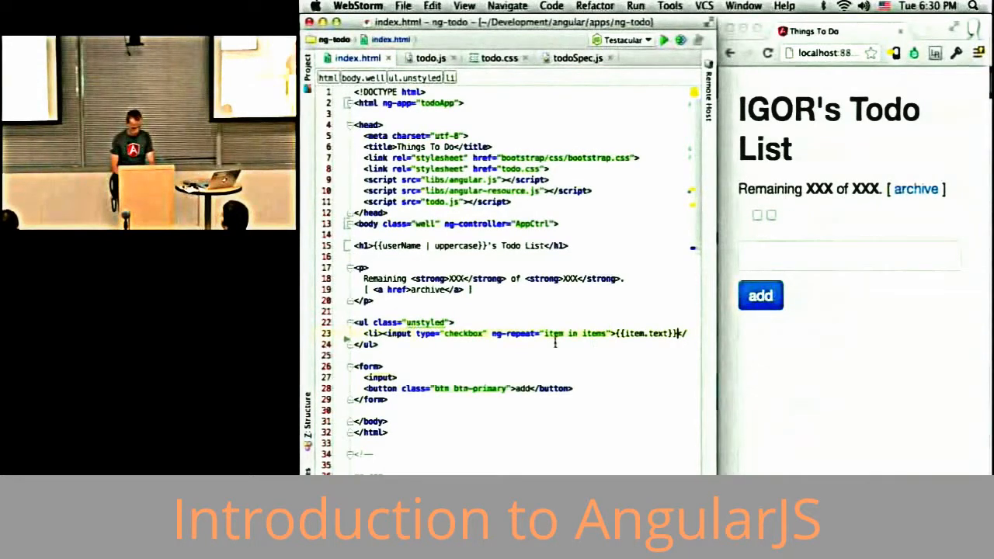
{"action": "left_click", "coordinate": [428, 58]}
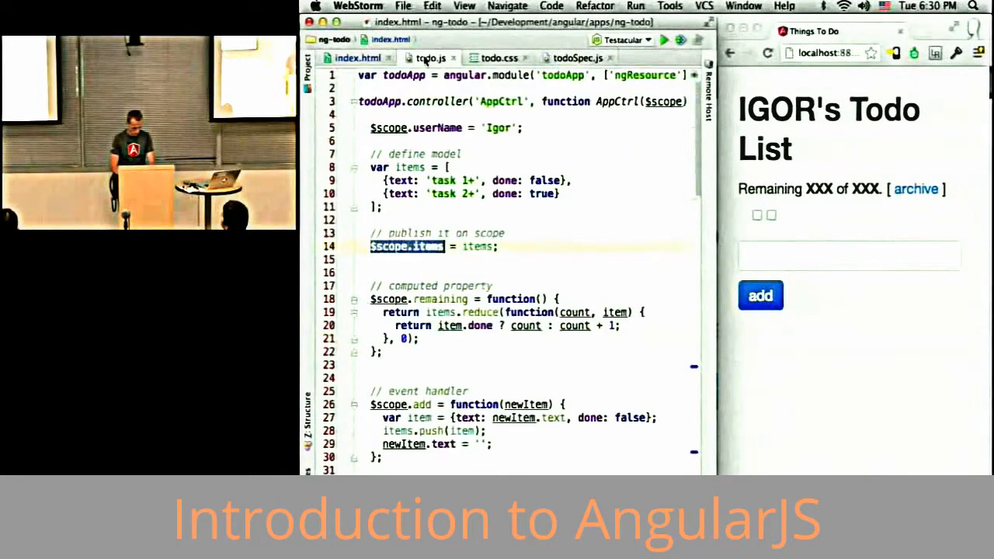
Step: Move ng-repeat="item in items" from the checkbox input onto the li element
{"action": "left_click", "coordinate": [357, 59]}
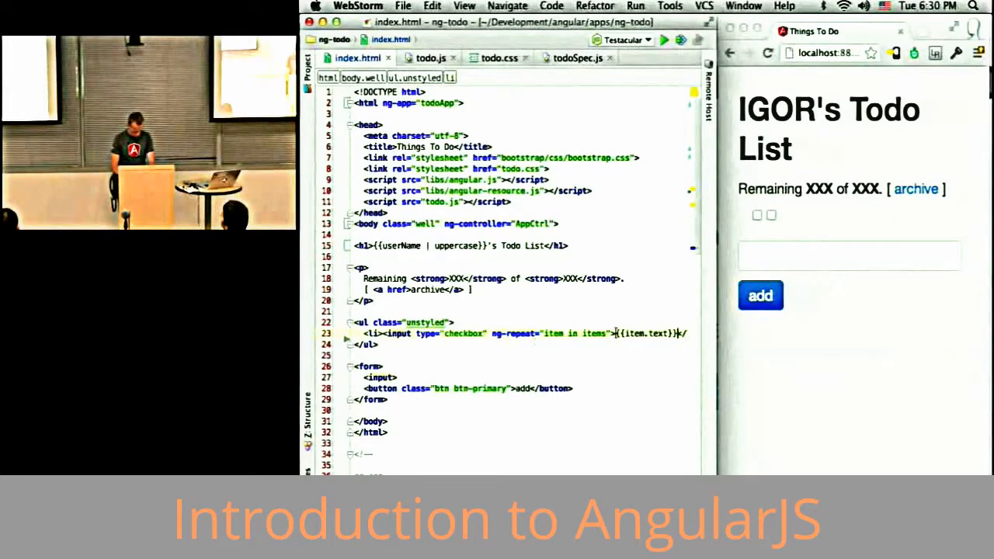
{"action": "left_click", "coordinate": [491, 334]}
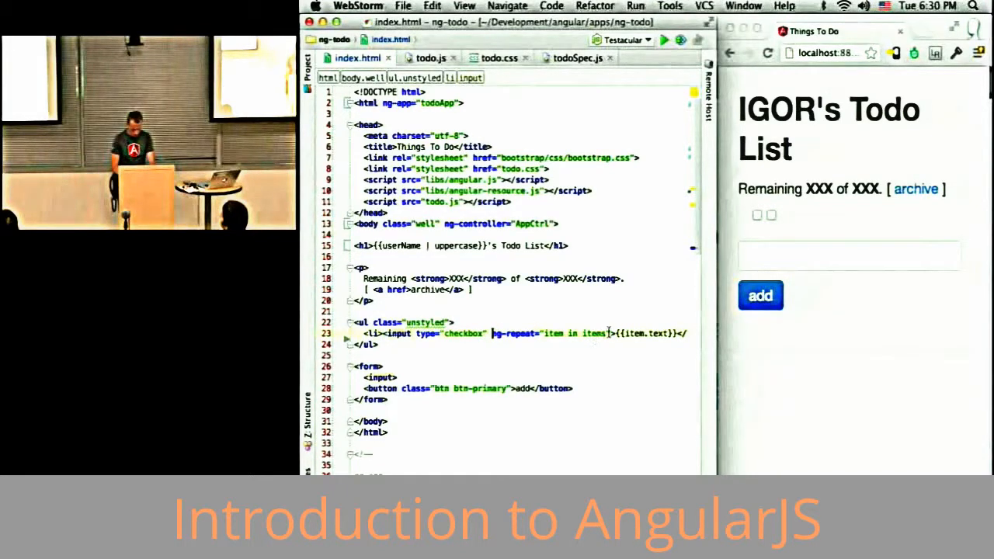
{"action": "left_click_drag", "start_coordinate": [491, 333], "coordinate": [613, 333]}
{"action": "key", "text": "super+c"}
{"action": "key", "text": "BackSpace"}
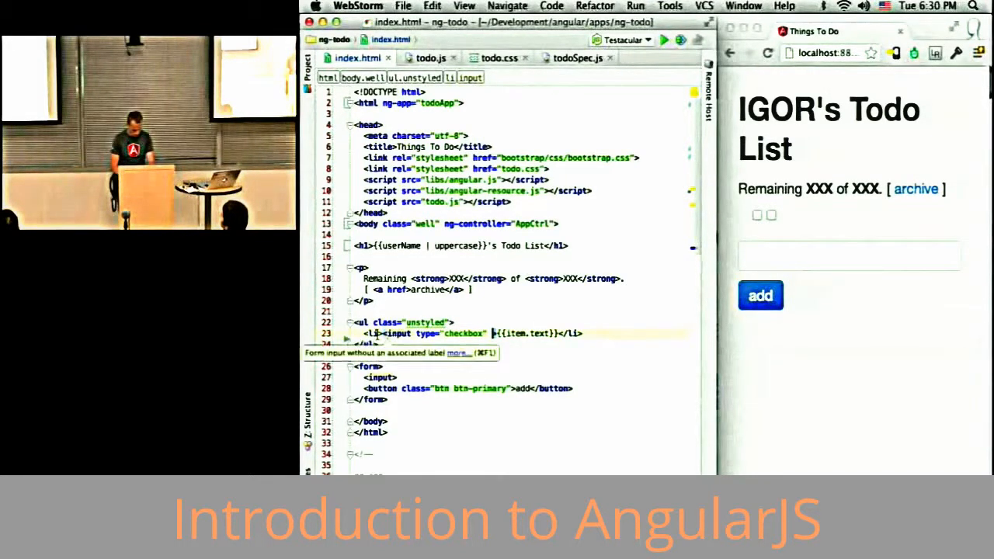
{"action": "left_click", "coordinate": [378, 334]}
{"action": "key", "text": "super+v"}
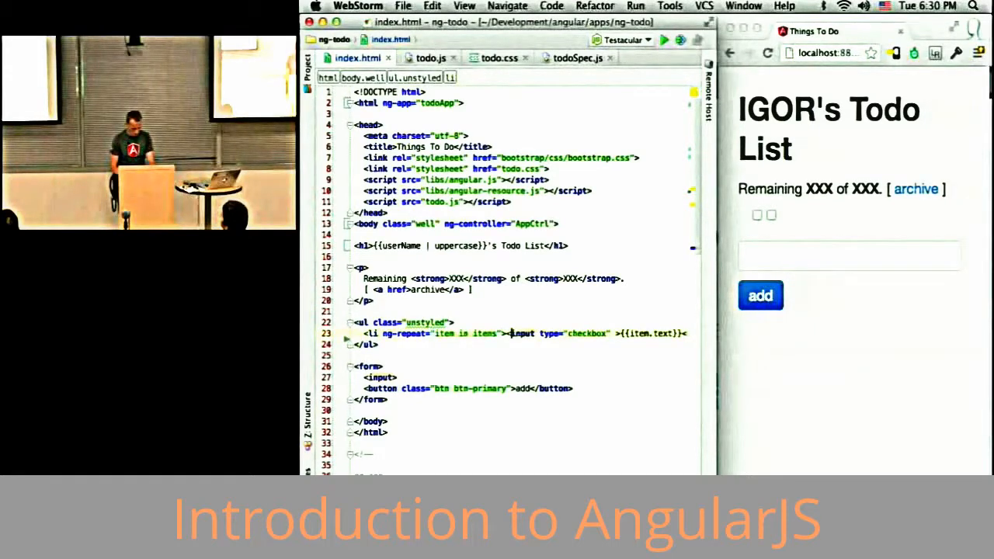
Step: Split the checkbox, {{item.text}} and closing li onto separate lines, enlarge the font, and reload
{"action": "key", "text": "Return"}
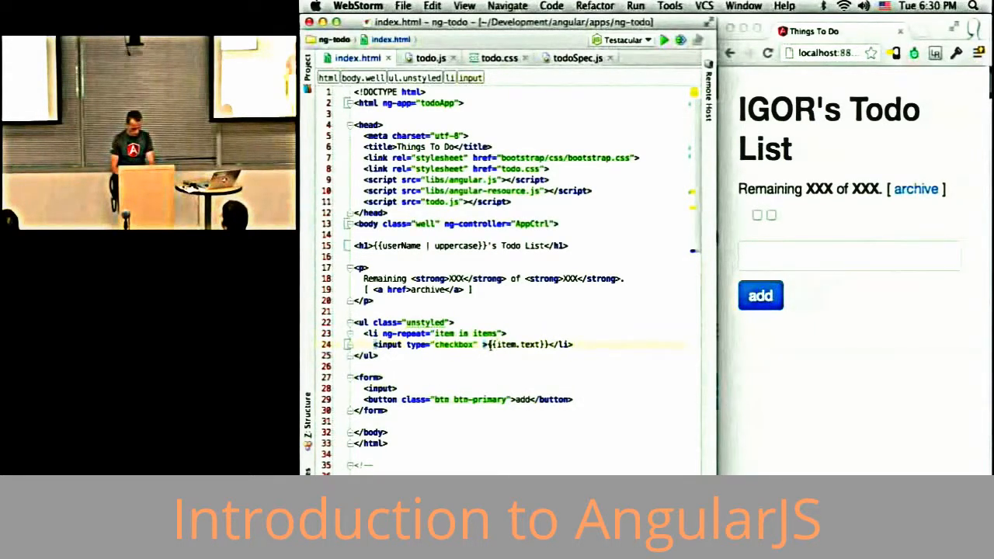
{"action": "left_click", "coordinate": [488, 345]}
{"action": "key", "text": "Return"}
{"action": "key", "text": "End"}
{"action": "key", "text": "BackSpace"}
{"action": "key", "text": "BackSpace"}
{"action": "key", "text": "BackSpace"}
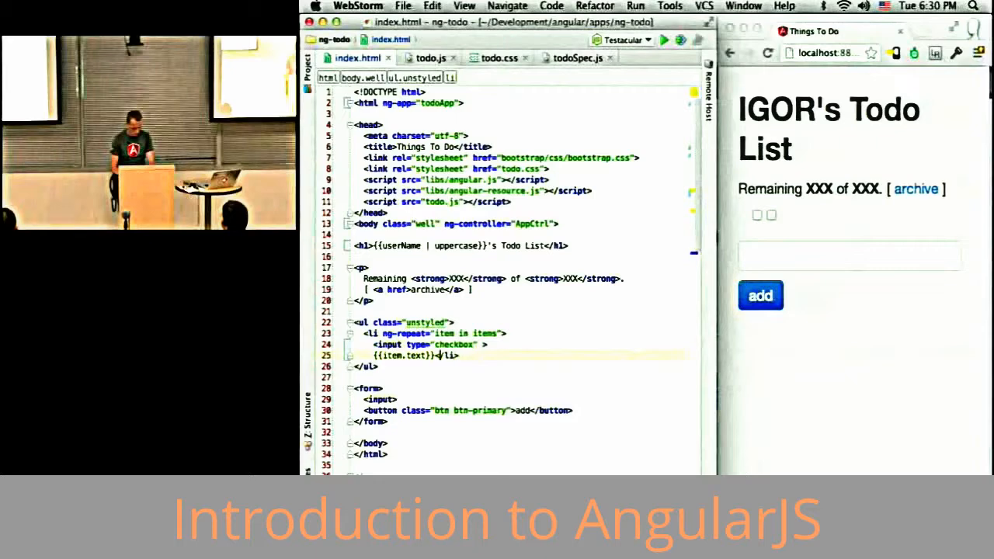
{"action": "type", "text": "}}"}
{"action": "key", "text": "Return"}
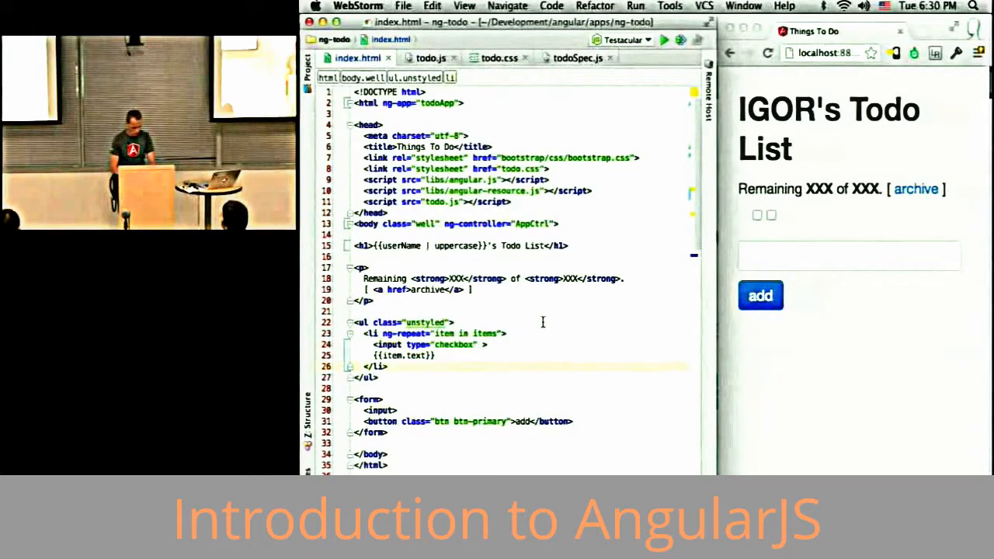
{"action": "key", "text": "super+equal"}
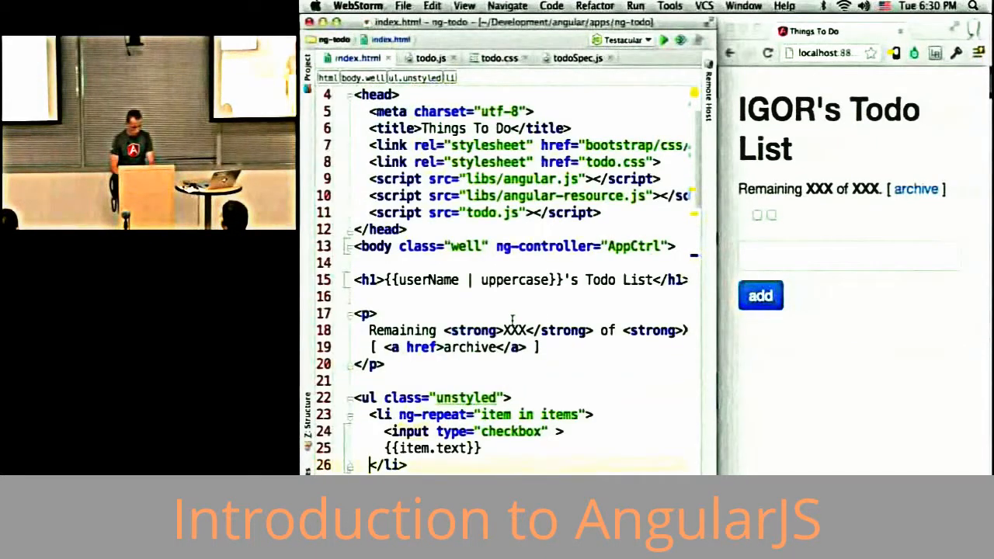
{"action": "scroll", "coordinate": [512, 318], "scroll_direction": "down", "scroll_amount": 4}
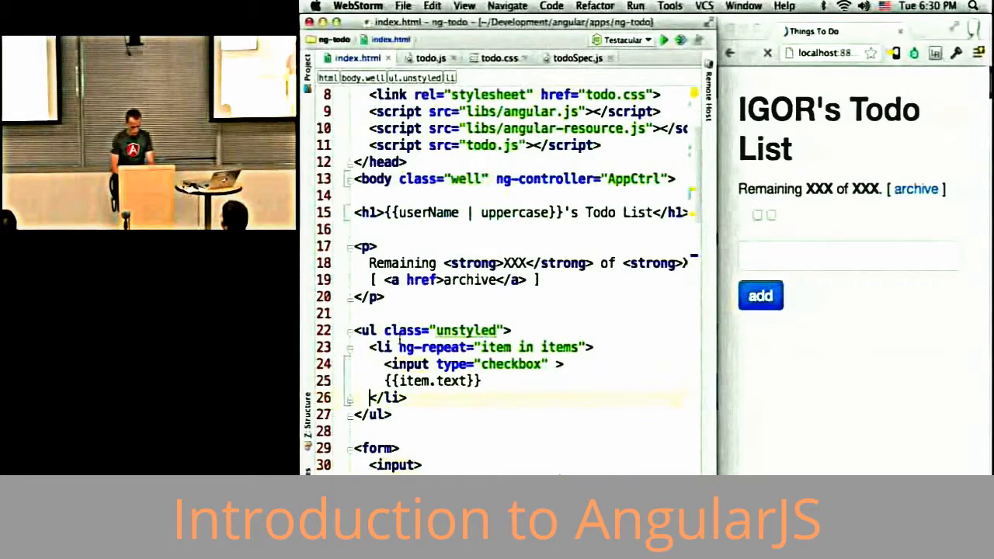
{"action": "left_click", "coordinate": [382, 353]}
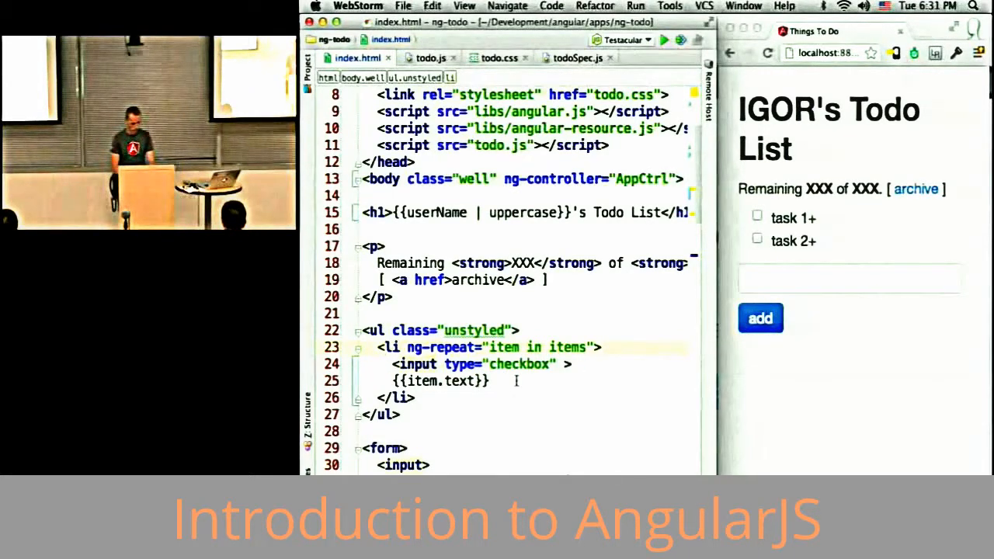
{"action": "left_click", "coordinate": [507, 381]}
{"action": "type", "text": "| {"}
Step: Show {{item.done}} before each checkbox and reload, pointing out false beside task 1
{"action": "key", "text": "BackSpace"}
{"action": "key", "text": "BackSpace"}
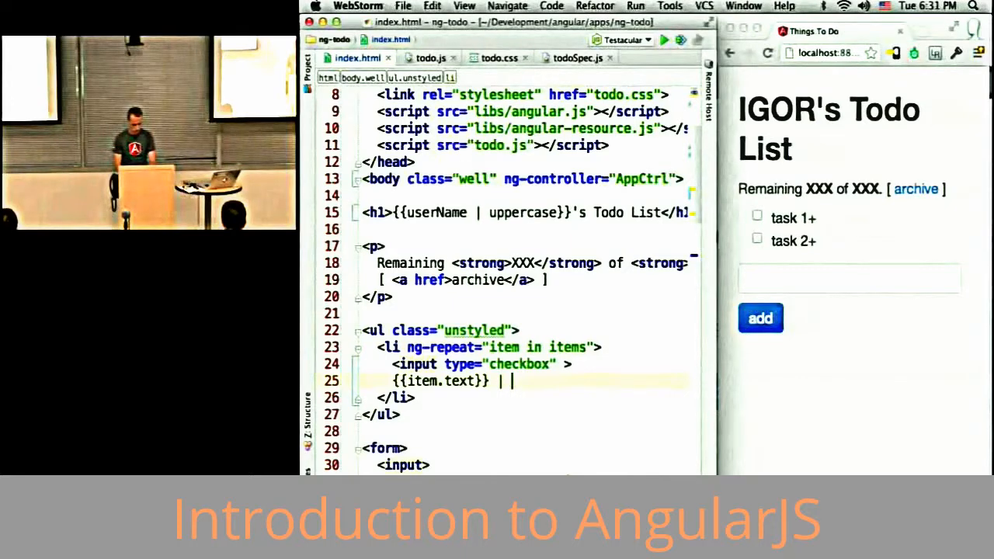
{"action": "key", "text": "BackSpace"}
{"action": "key", "text": "BackSpace"}
{"action": "key", "text": "Home"}
{"action": "key", "text": "Up"}
{"action": "type", "text": "++"}
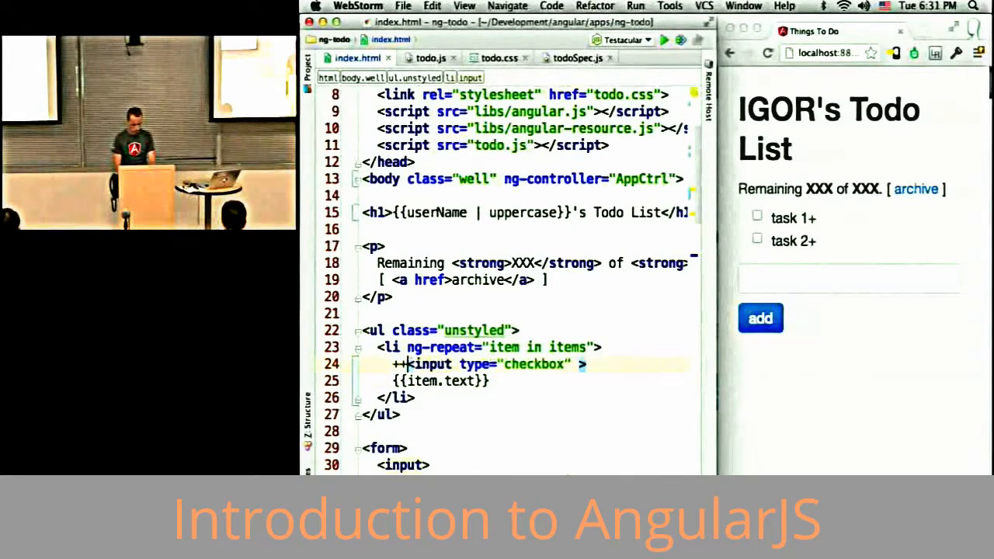
{"action": "key", "text": "BackSpace"}
{"action": "key", "text": "BackSpace"}
{"action": "type", "text": "{{item."}
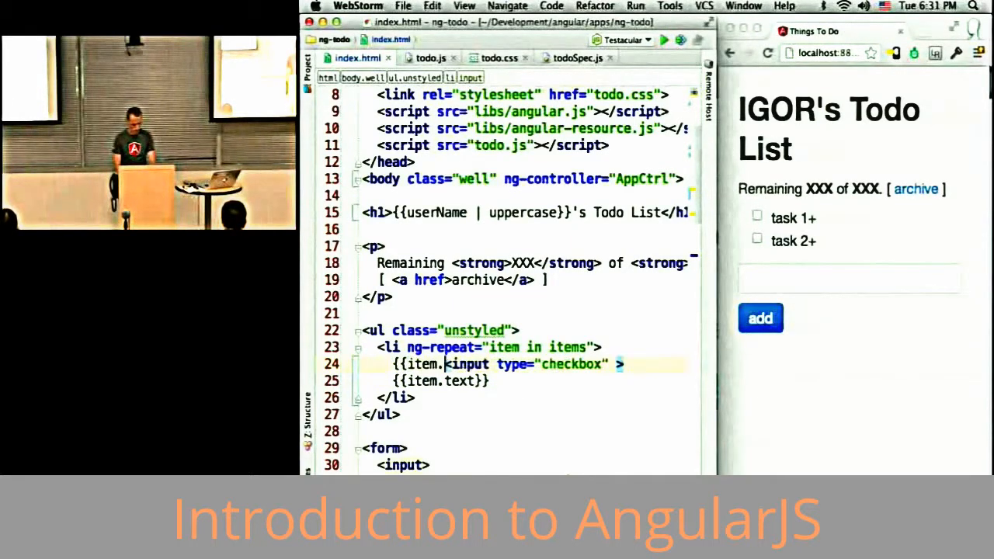
{"action": "type", "text": "done"}
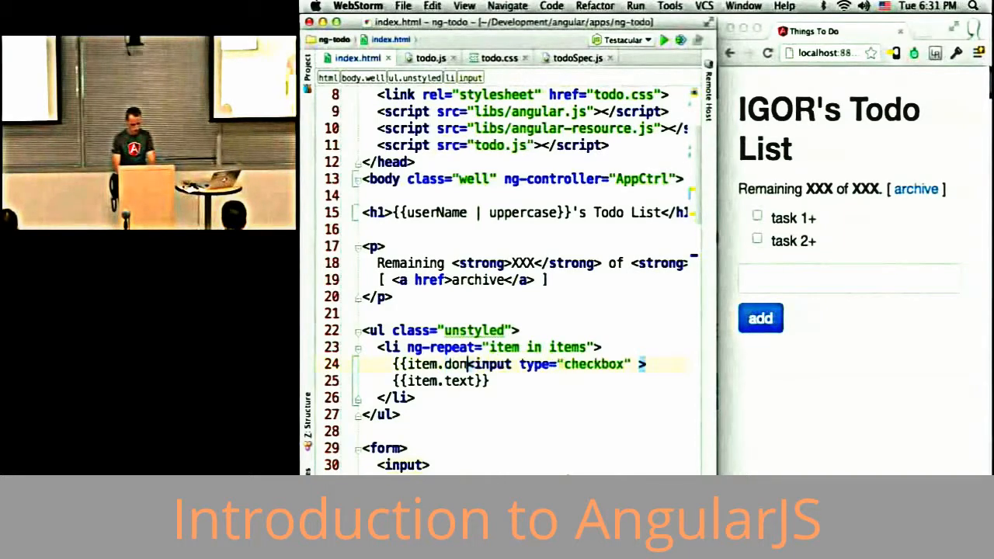
{"action": "type", "text": "}}"}
{"action": "key", "text": "super+s"}
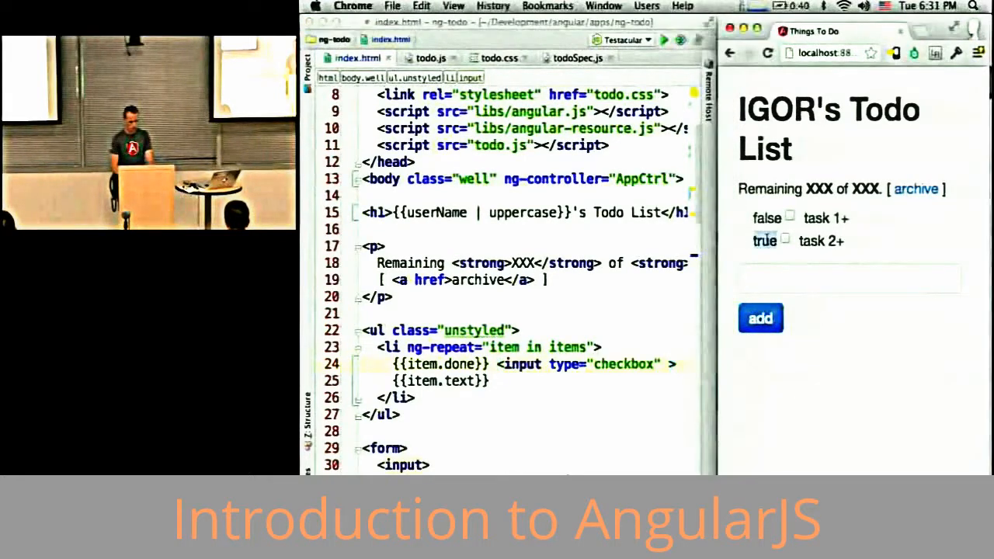
{"action": "double_click", "coordinate": [769, 219]}
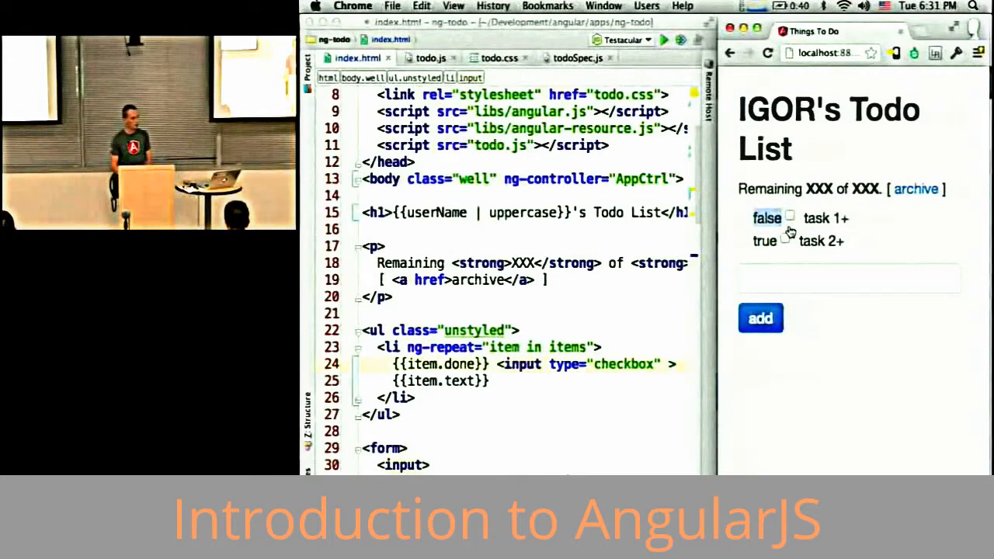
Step: Bind the checkbox with ng-model="item.done" and toggle task 2 so its value flips between true and false
{"action": "left_click", "coordinate": [494, 379]}
{"action": "left_click", "coordinate": [550, 365]}
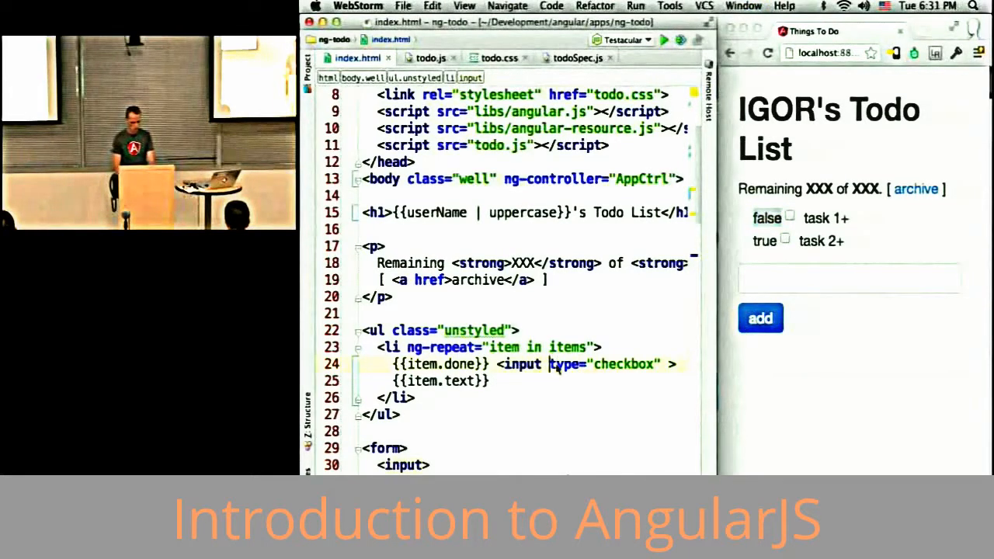
{"action": "type", "text": "ng"}
{"action": "key", "text": "Return"}
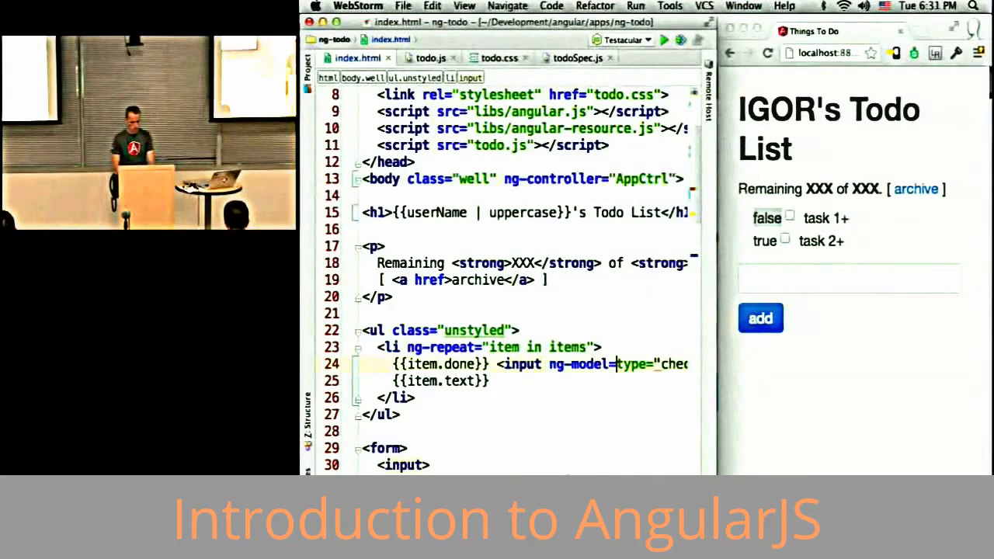
{"action": "type", "text": "\""}
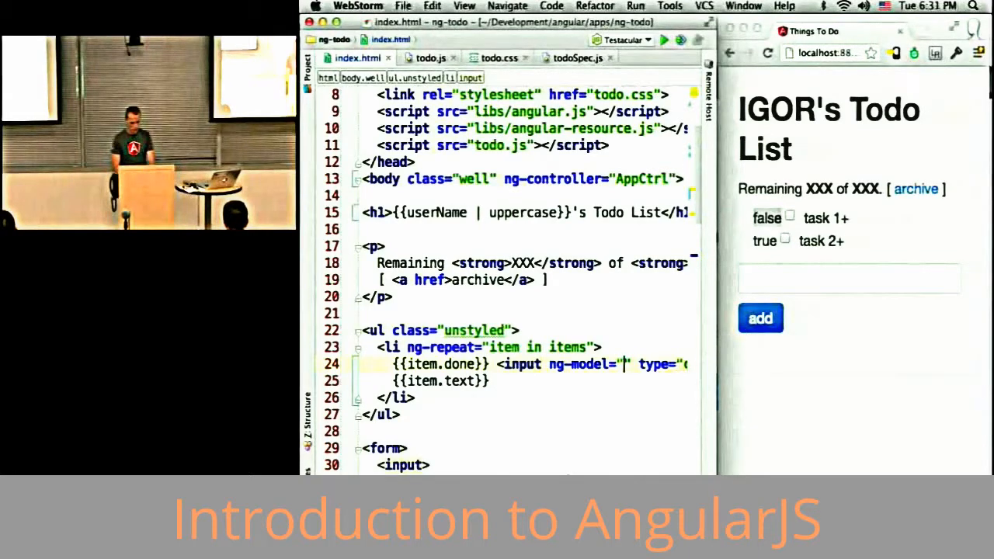
{"action": "type", "text": "item."}
{"action": "key", "text": "BackSpace"}
{"action": "type", "text": "/"}
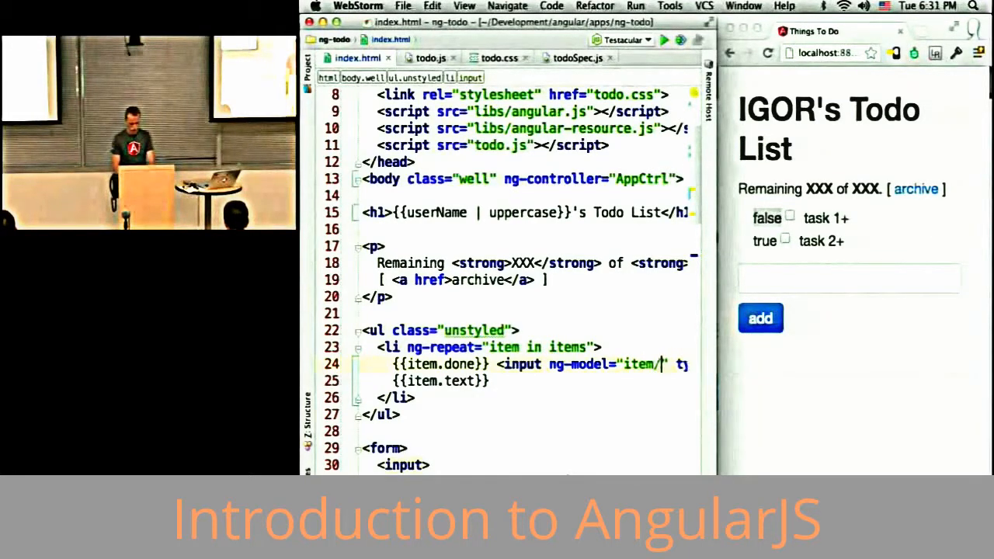
{"action": "key", "text": "BackSpace"}
{"action": "type", "text": ".done"}
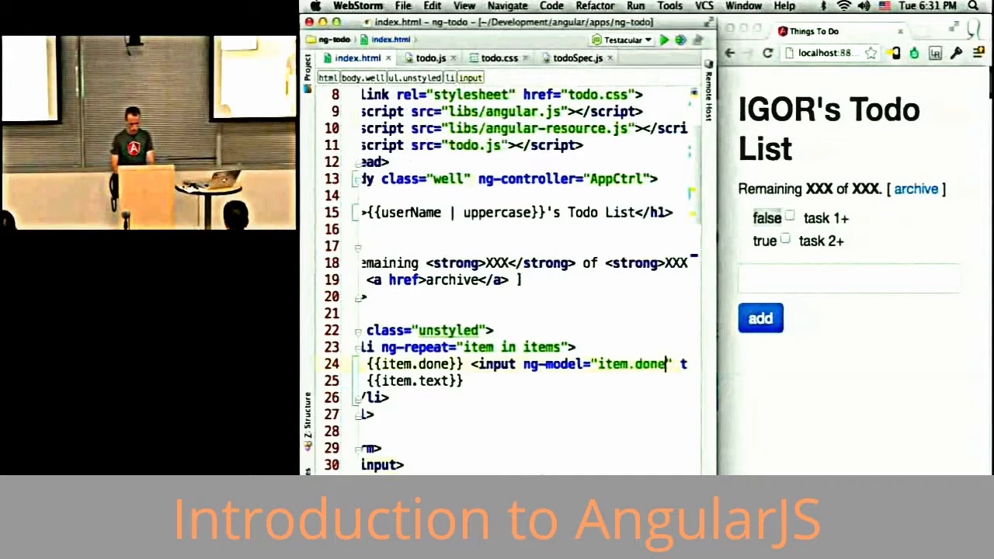
{"action": "left_click", "coordinate": [785, 240]}
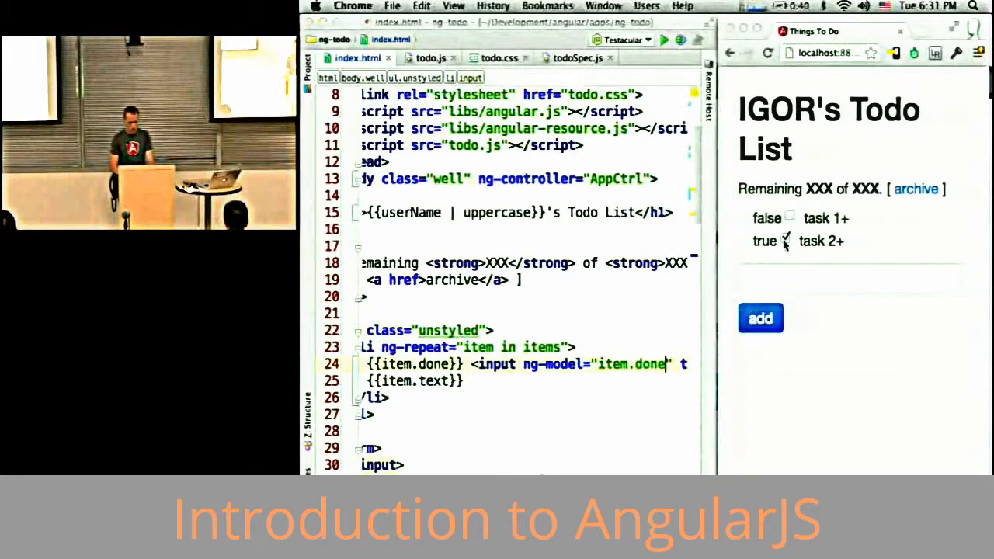
{"action": "left_click", "coordinate": [787, 242]}
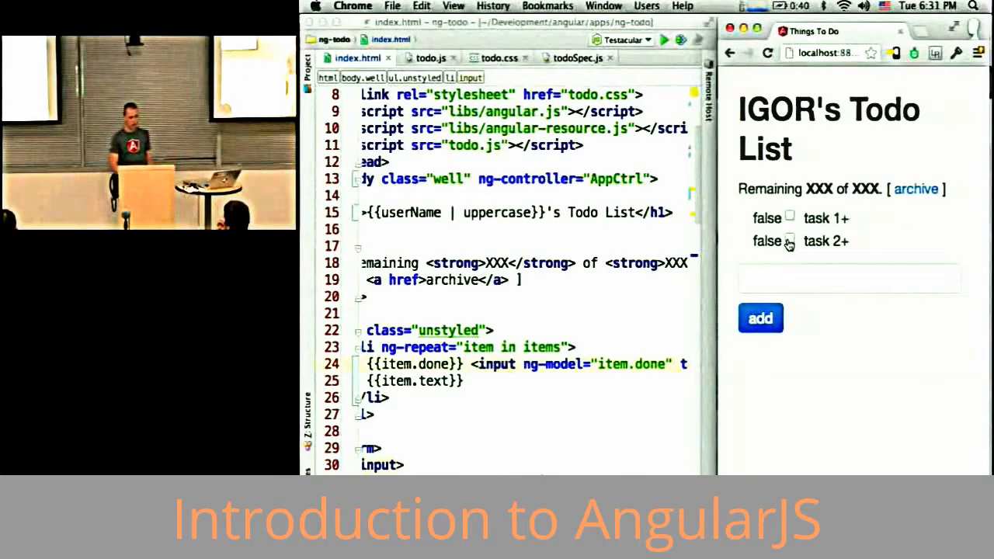
{"action": "left_click", "coordinate": [789, 242]}
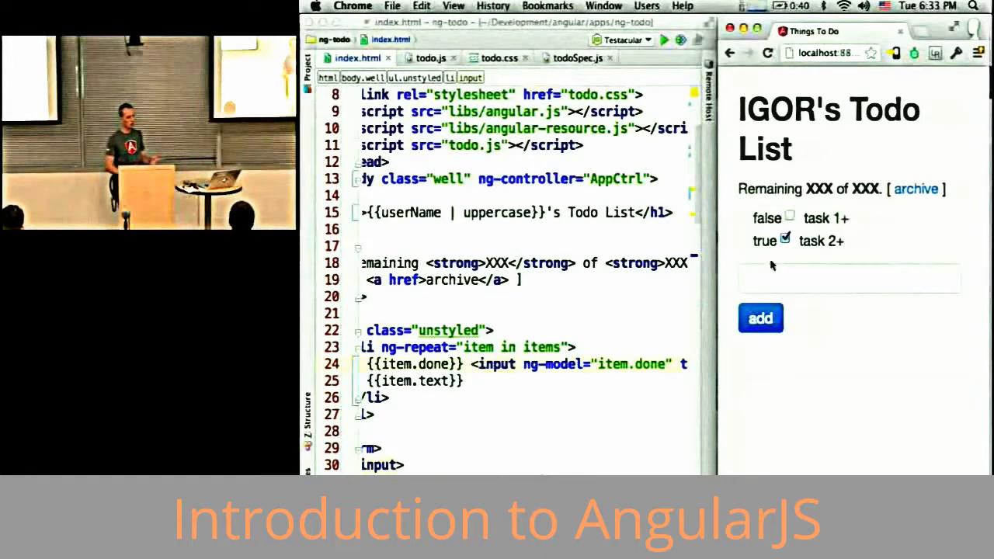
{"action": "scroll", "coordinate": [650, 329], "scroll_direction": "left", "scroll_amount": 3}
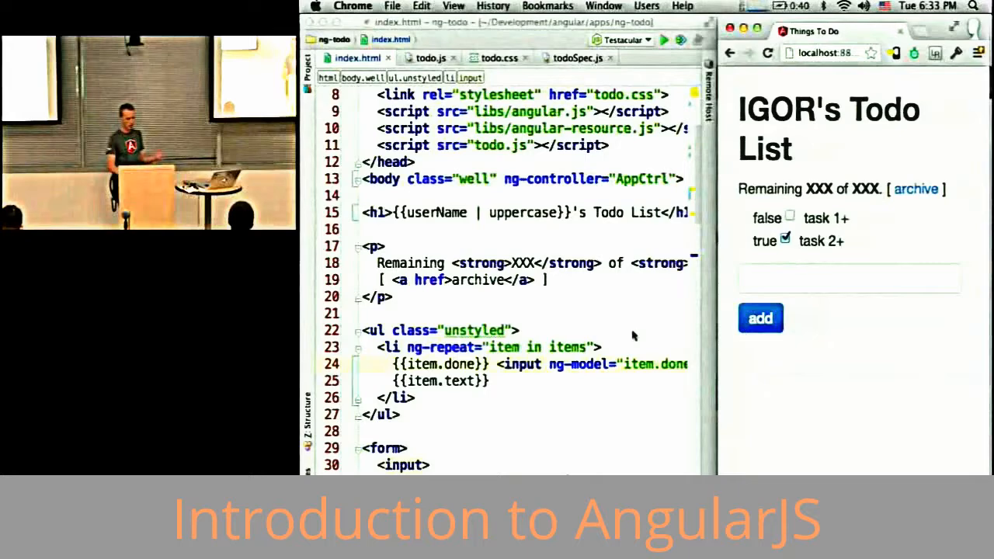
{"action": "left_click", "coordinate": [417, 348]}
{"action": "double_click", "coordinate": [417, 347]}
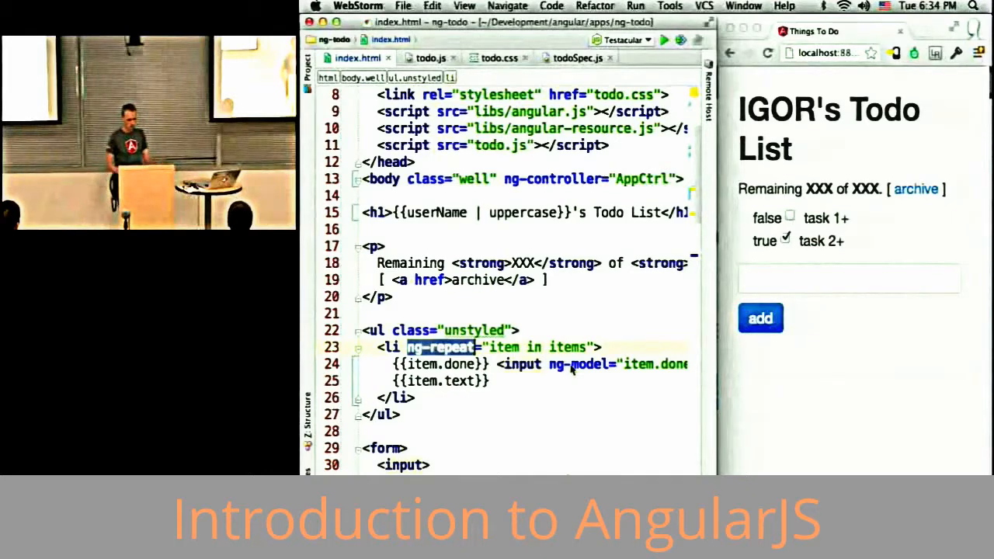
Step: Switch to Chrome's AngularJS homepage and bring up the AngularJS API Reference documentation
{"action": "key", "text": "super+Tab"}
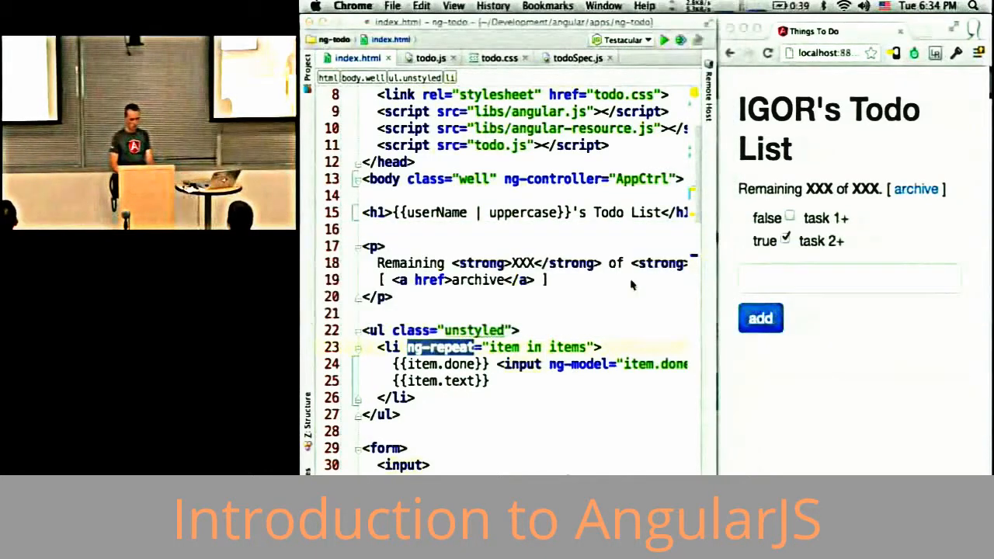
{"action": "key", "text": "super+Tab"}
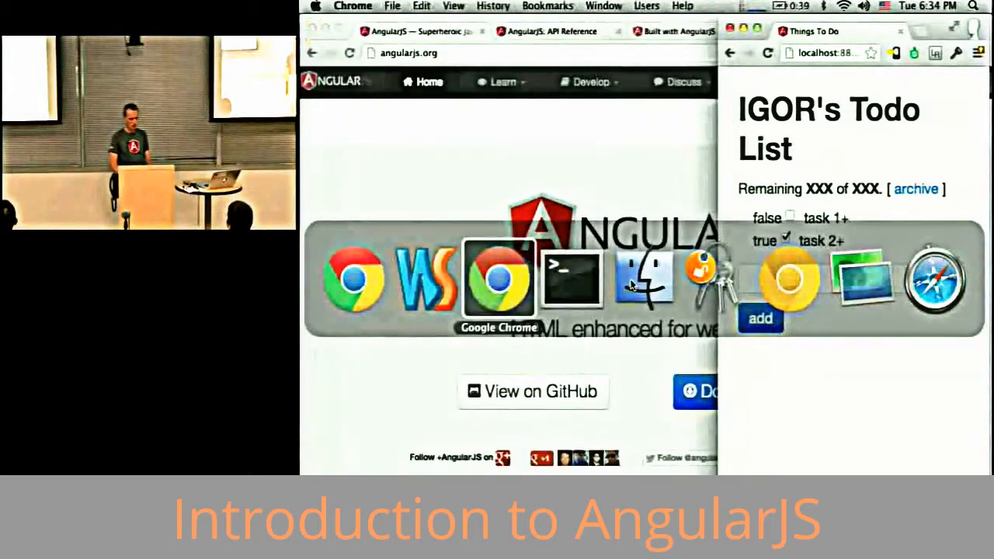
{"action": "key", "text": "super+Tab"}
{"action": "scroll", "coordinate": [519, 272], "scroll_direction": "down", "scroll_amount": 5}
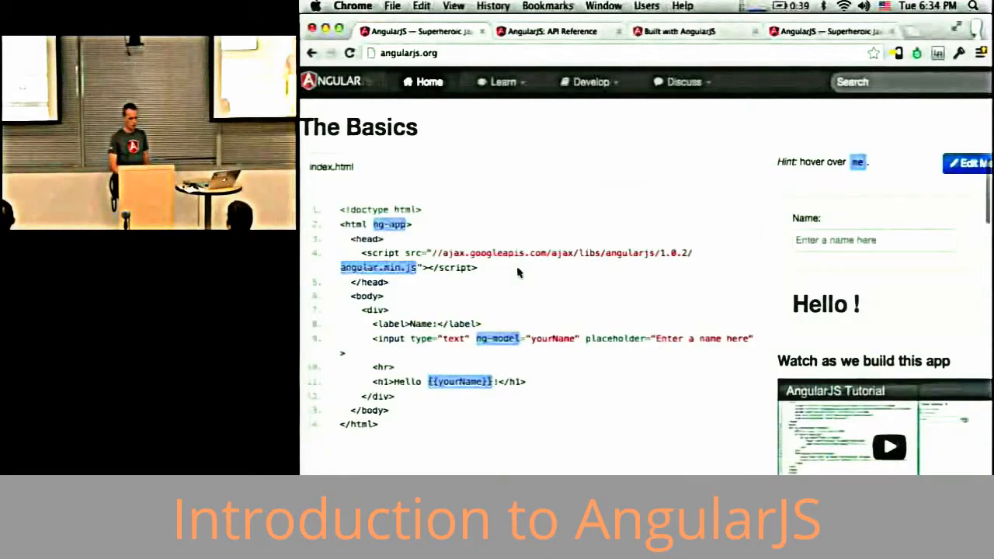
{"action": "scroll", "coordinate": [519, 272], "scroll_direction": "down", "scroll_amount": 1}
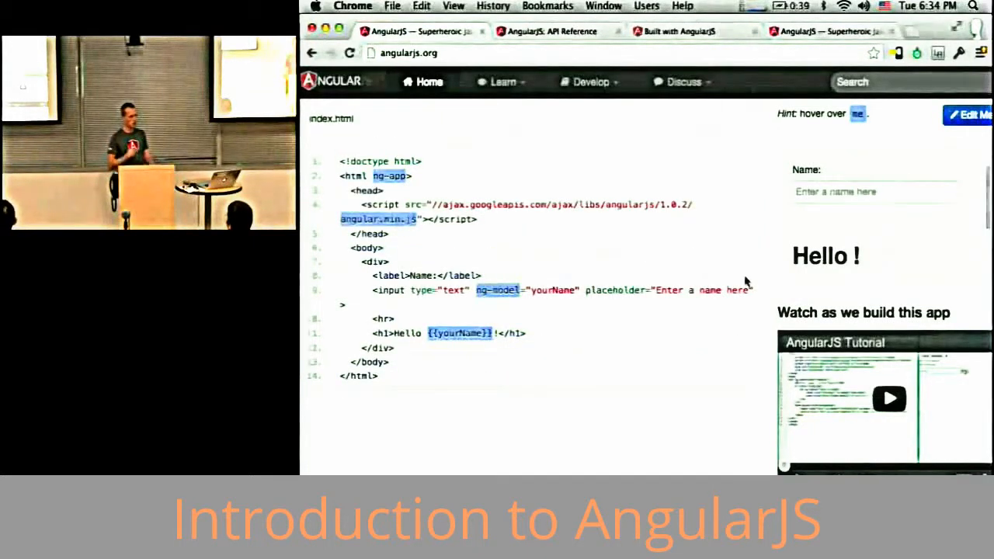
{"action": "left_click", "coordinate": [545, 34]}
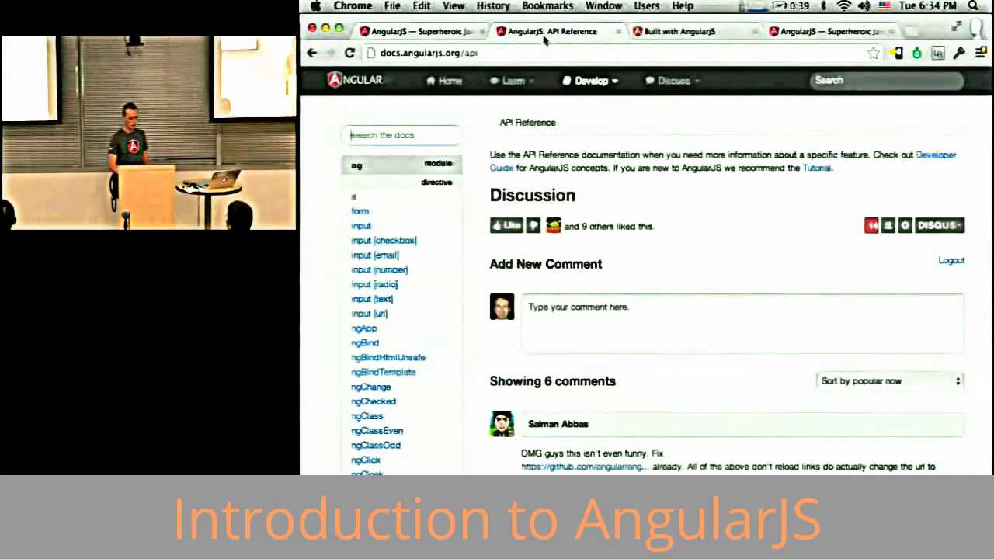
{"action": "scroll", "coordinate": [565, 268], "scroll_direction": "down", "scroll_amount": 10}
{"action": "mouse_move", "coordinate": [565, 268]}
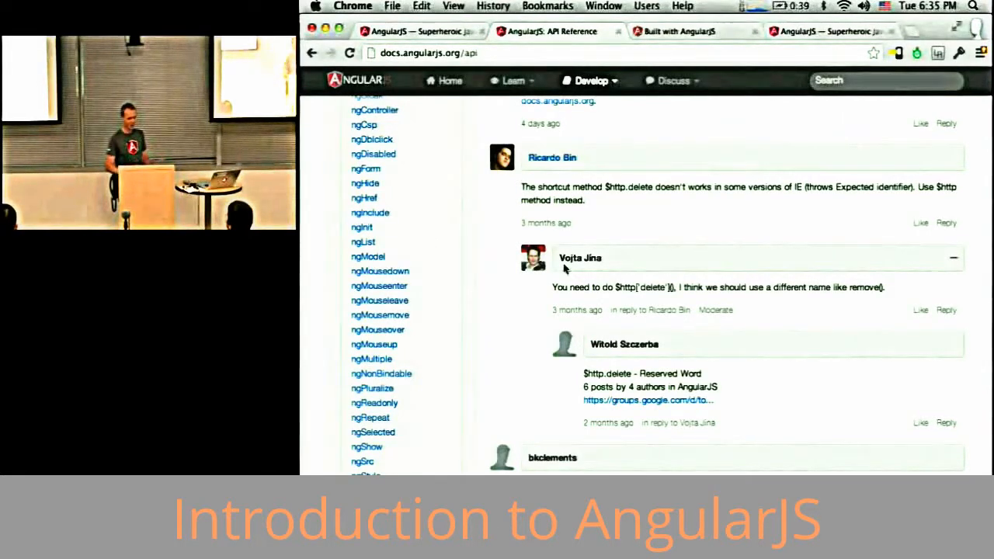
{"action": "scroll", "coordinate": [565, 267], "scroll_direction": "up", "scroll_amount": 5}
{"action": "scroll", "coordinate": [565, 267], "scroll_direction": "up", "scroll_amount": 8}
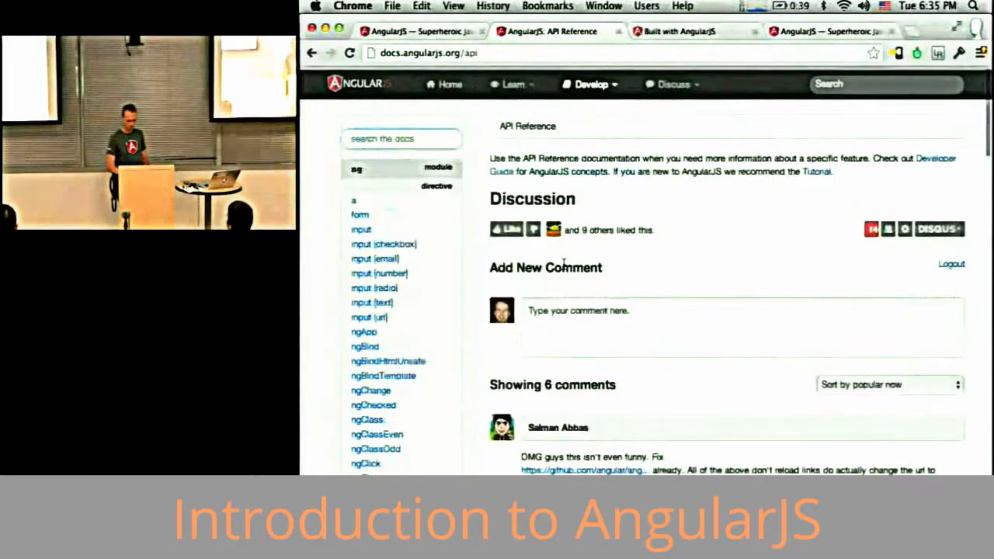
{"action": "scroll", "coordinate": [564, 267], "scroll_direction": "down", "scroll_amount": 5}
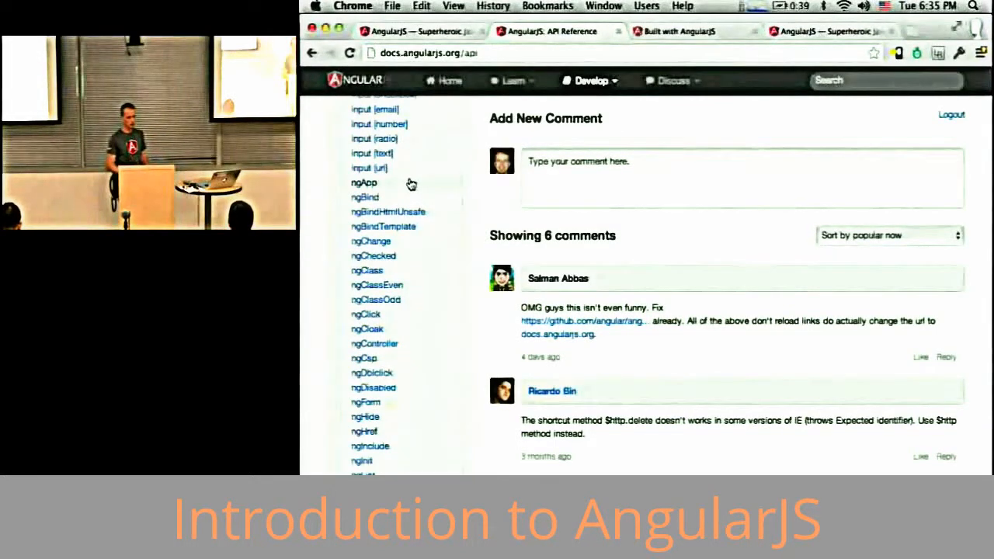
Step: View the Built with AngularJS showcase, then the angular-demo-slides Hello World page
{"action": "left_click", "coordinate": [696, 31]}
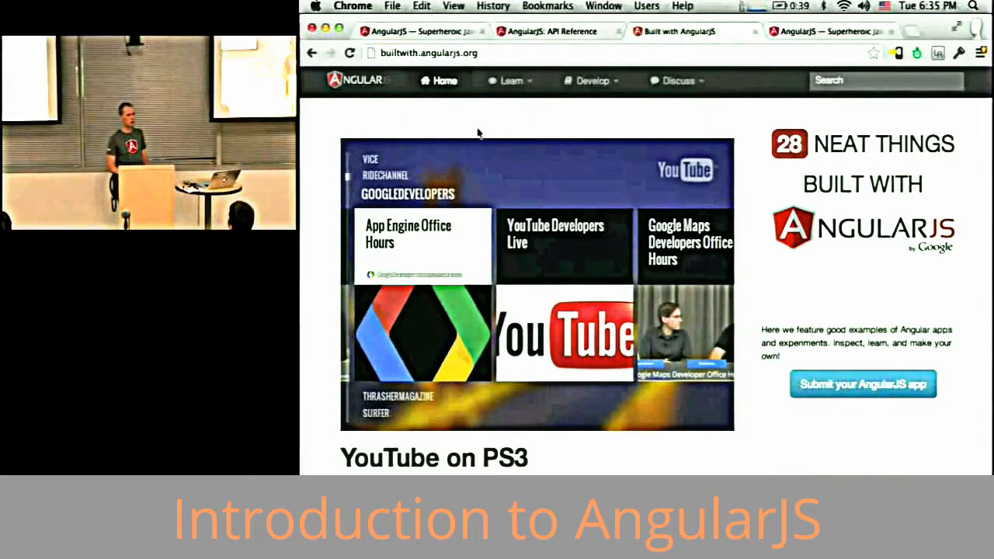
{"action": "left_click", "coordinate": [840, 31]}
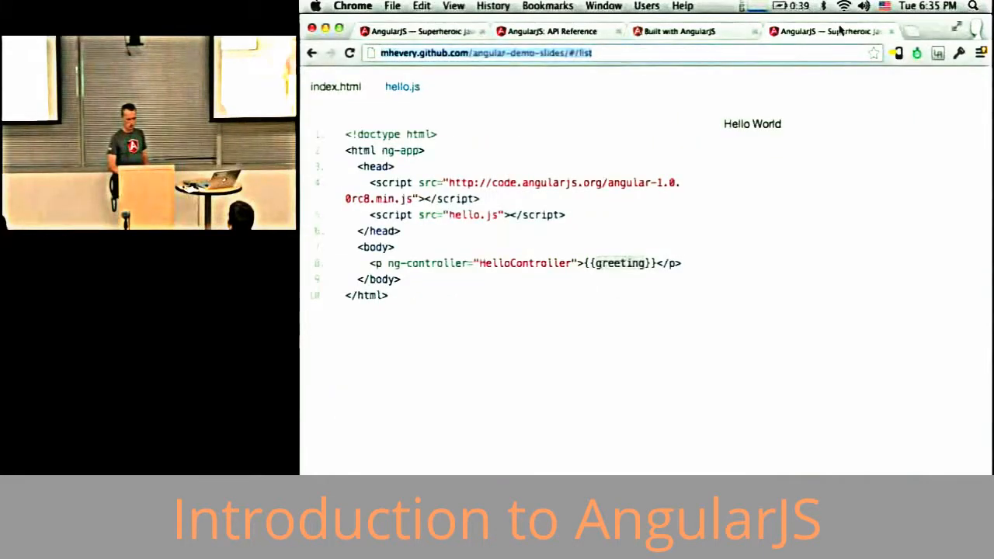